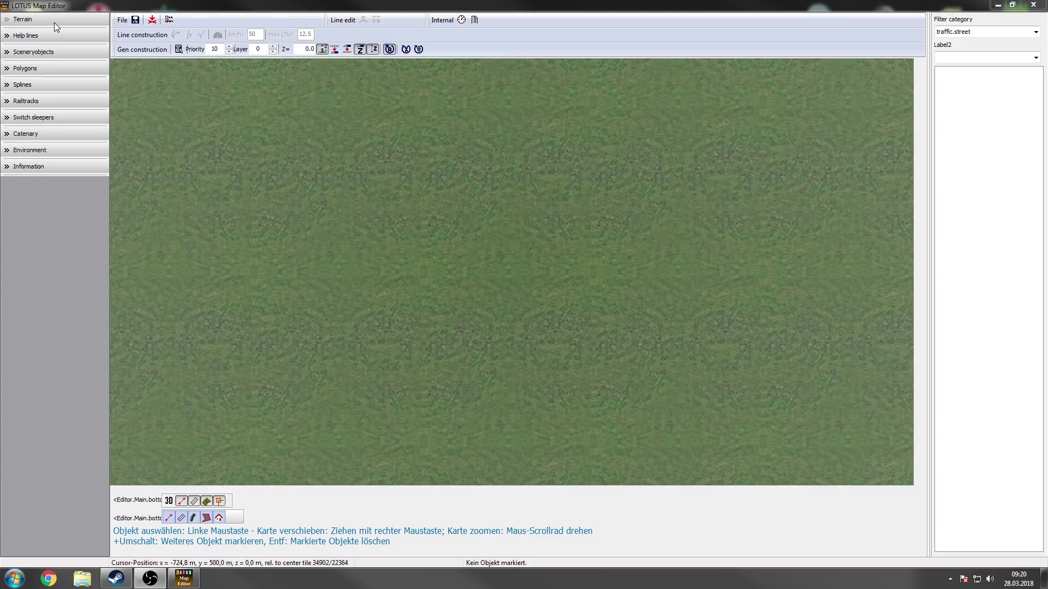
# - Browse the Terrain, Help lines, Scenery objects and Polygons tool sets, ending on Splines with traffic.street pieces
pyautogui.click(54, 22)
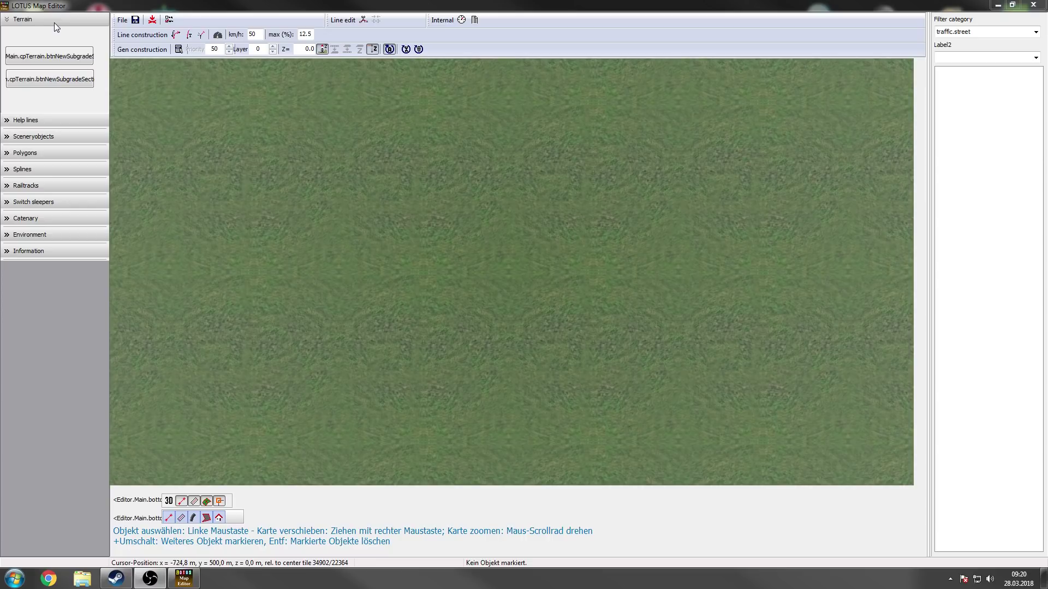
pyautogui.click(54, 22)
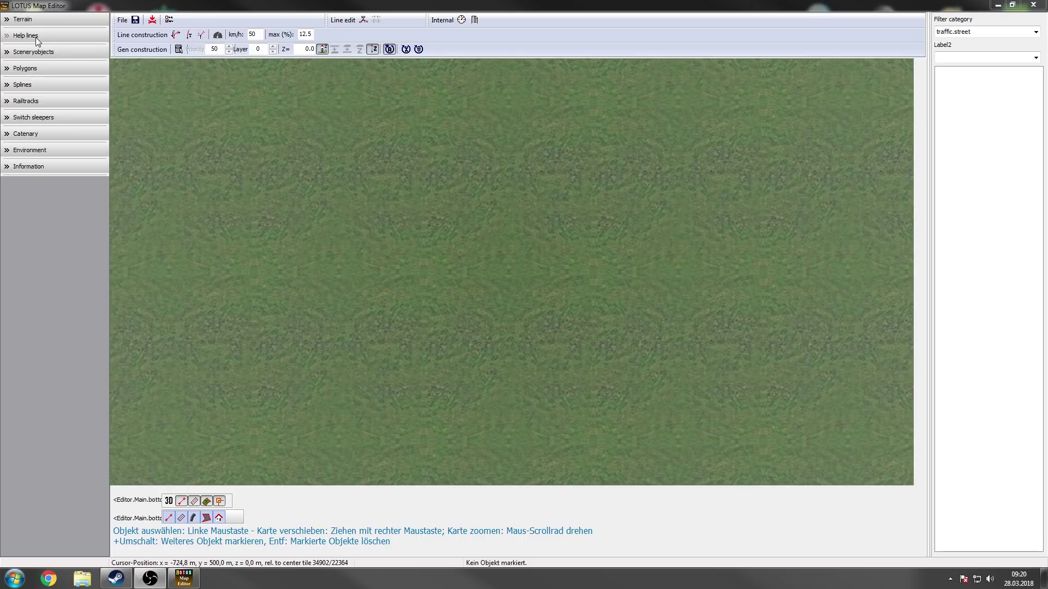
pyautogui.click(35, 37)
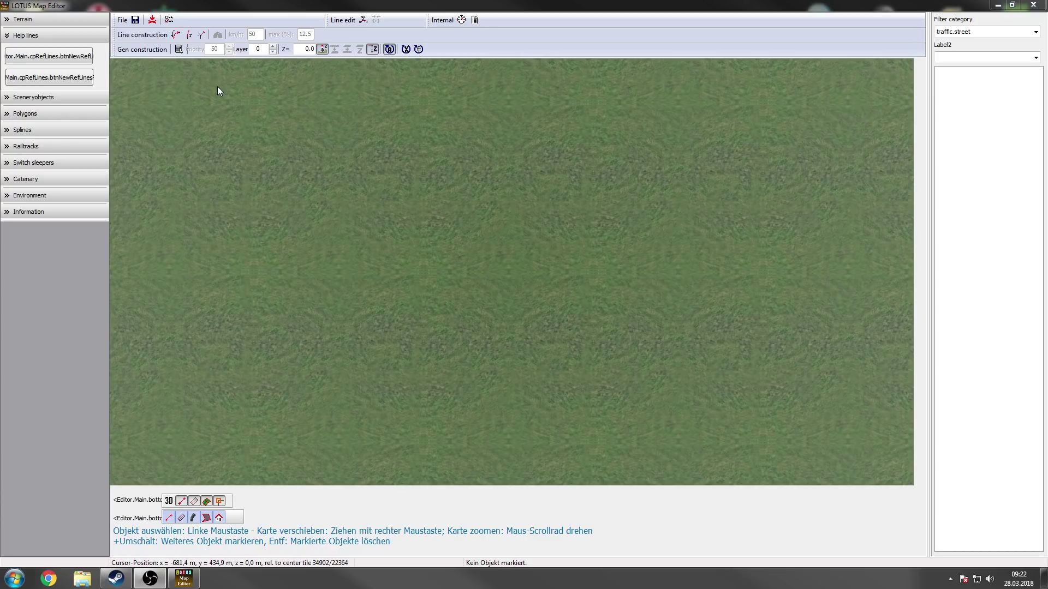
pyautogui.click(52, 97)
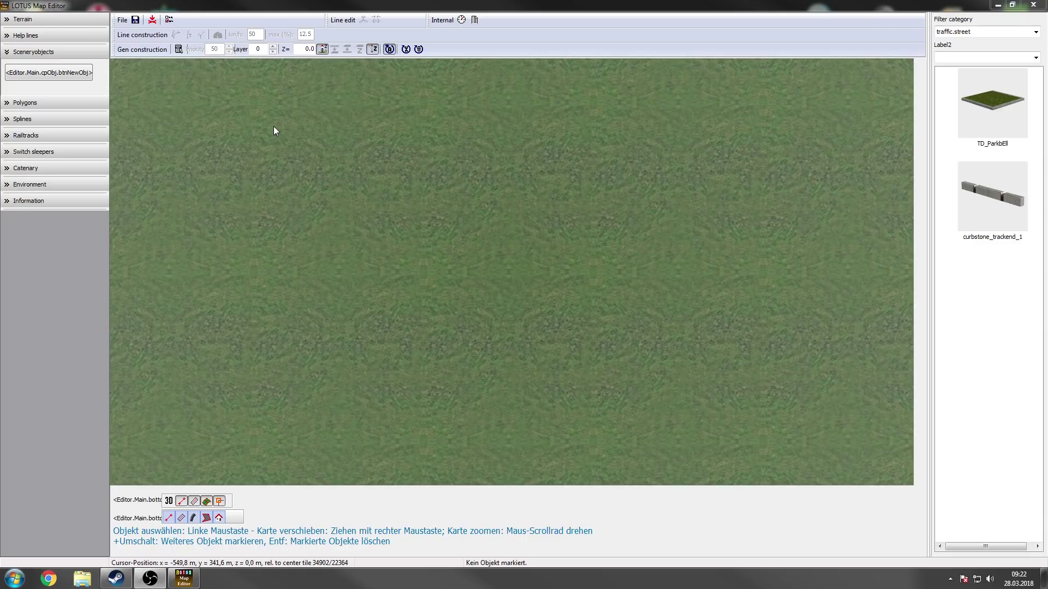
pyautogui.click(57, 102)
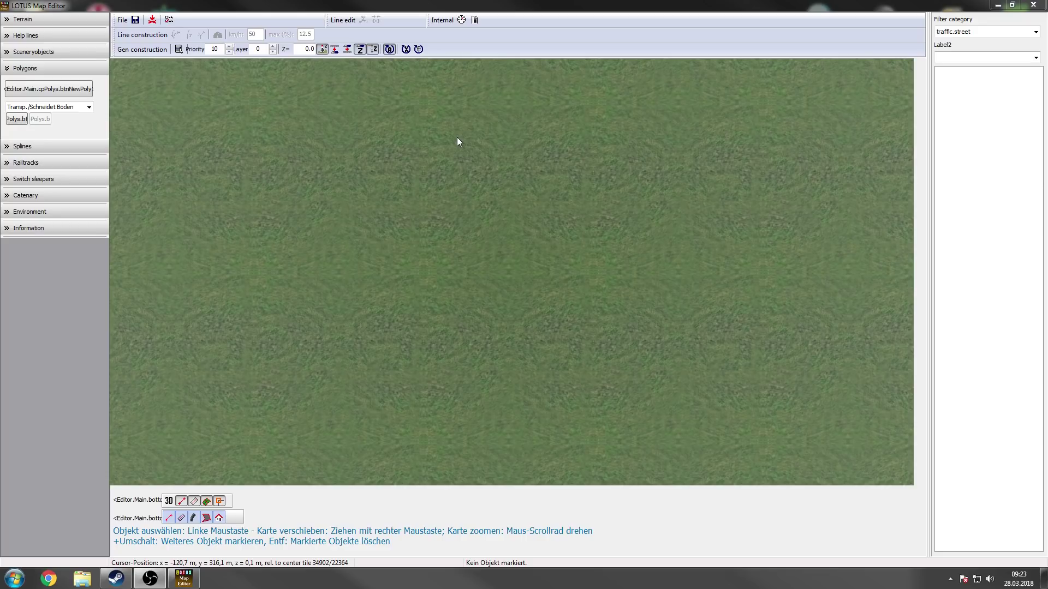
pyautogui.press('s')
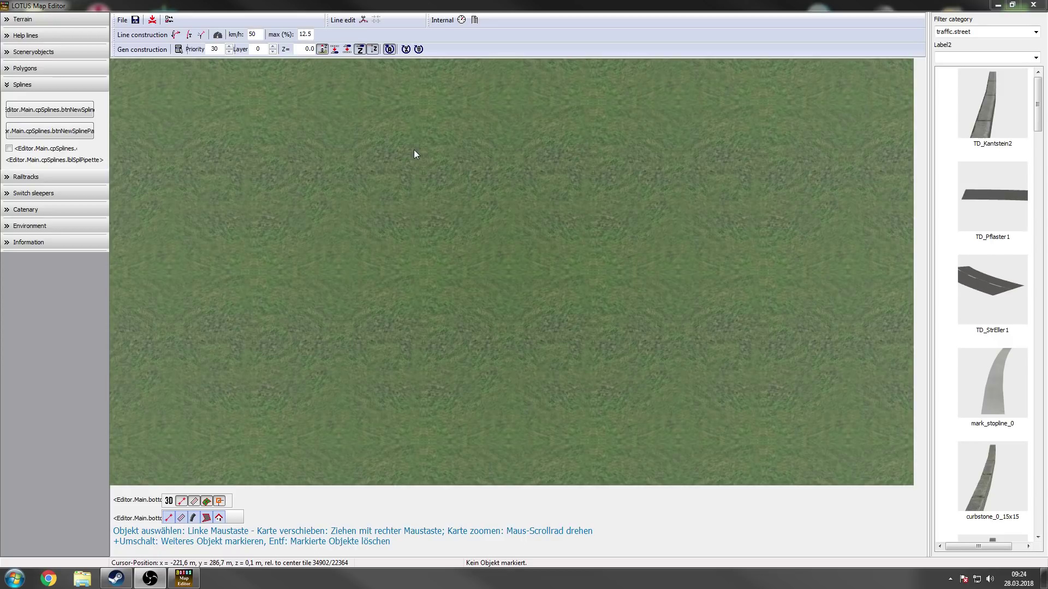
# - Collapse Splines and browse Railtracks and Switch sleepers, ending on Catenary with its traction line objects
pyautogui.click(22, 84)
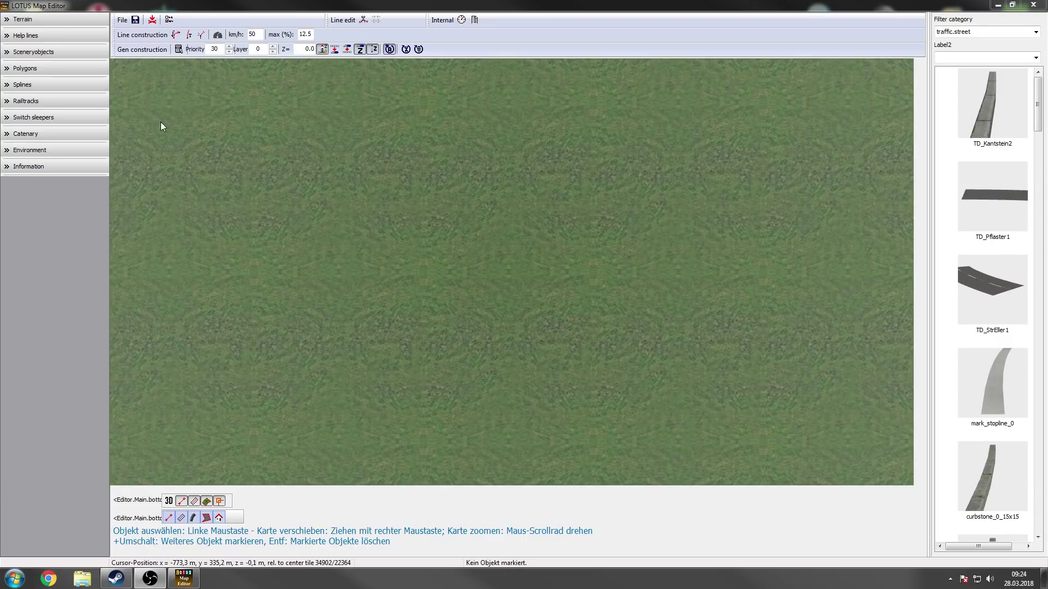
pyautogui.click(31, 100)
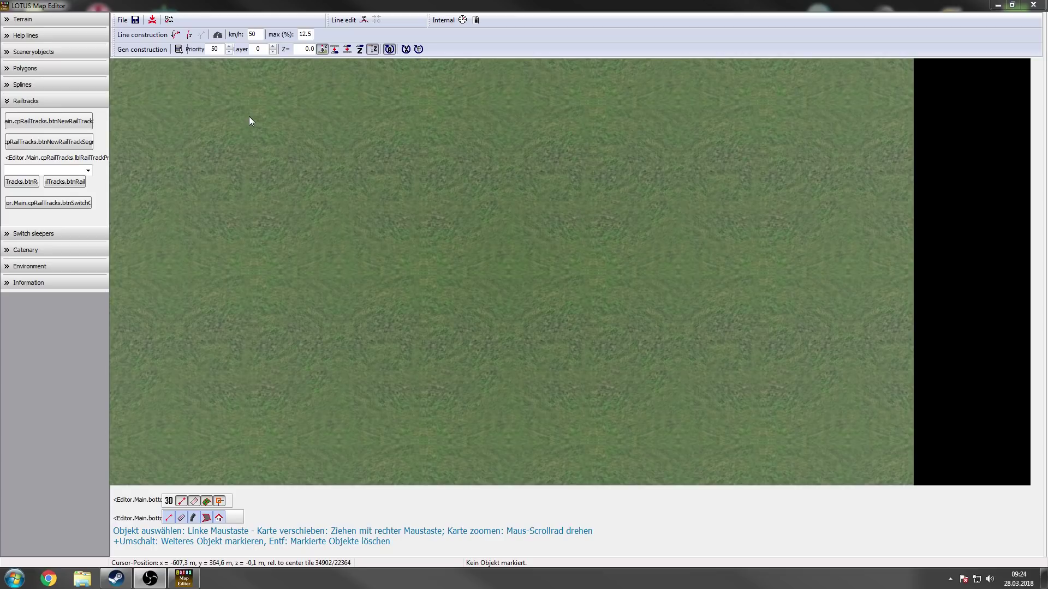
pyautogui.click(51, 234)
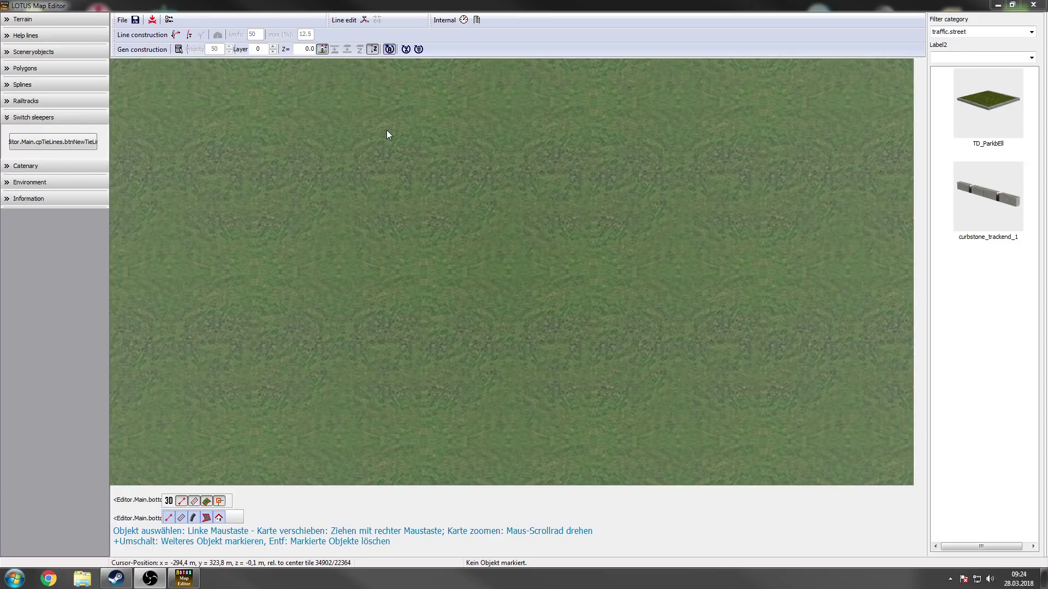
pyautogui.click(52, 167)
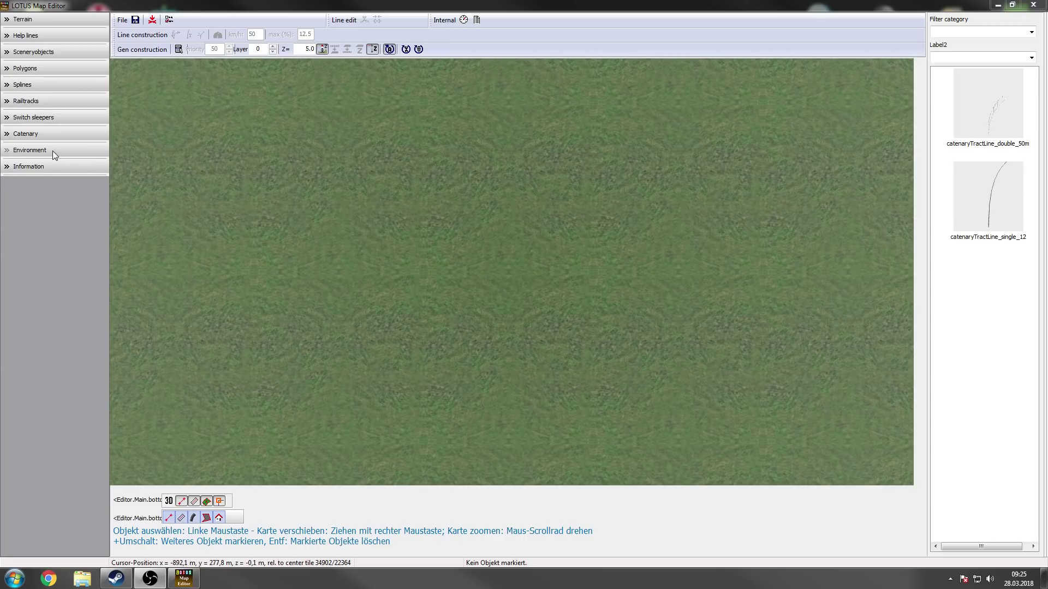
pyautogui.click(53, 151)
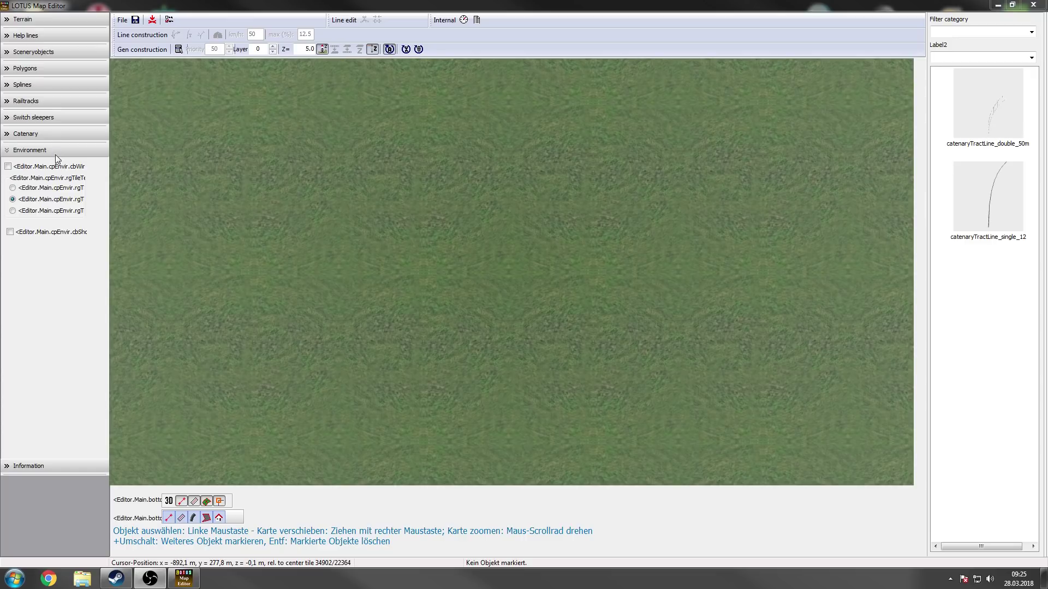
pyautogui.click(51, 167)
pyautogui.scroll(3, 415, 298)
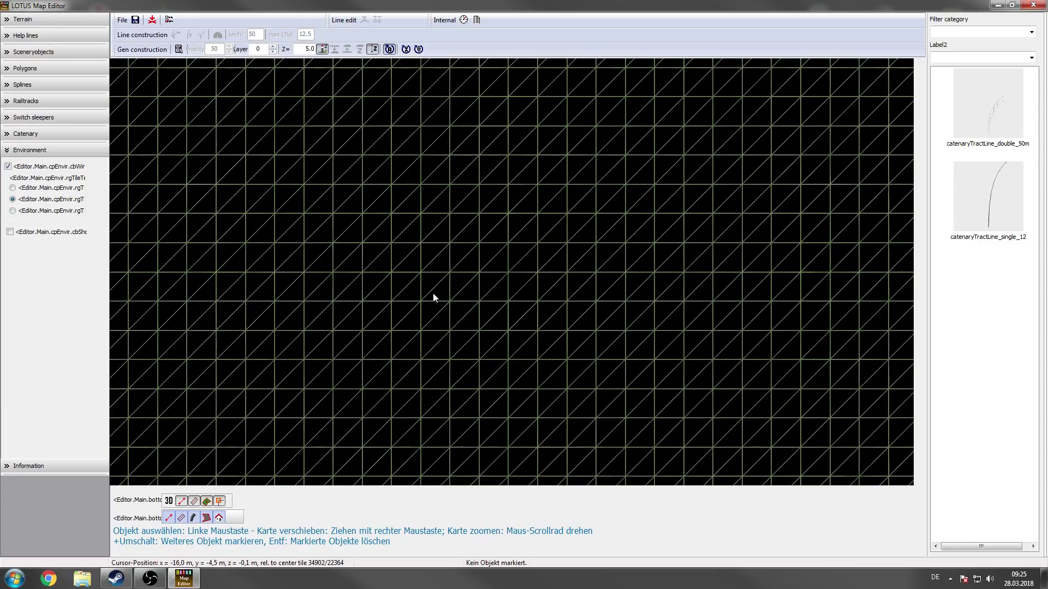
pyautogui.click(49, 168)
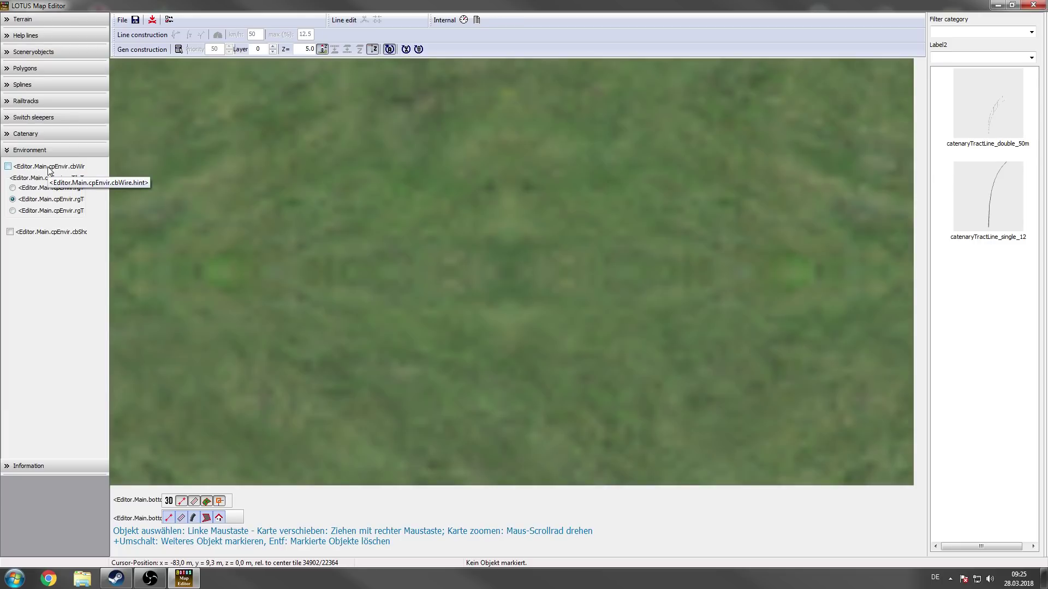
pyautogui.click(50, 151)
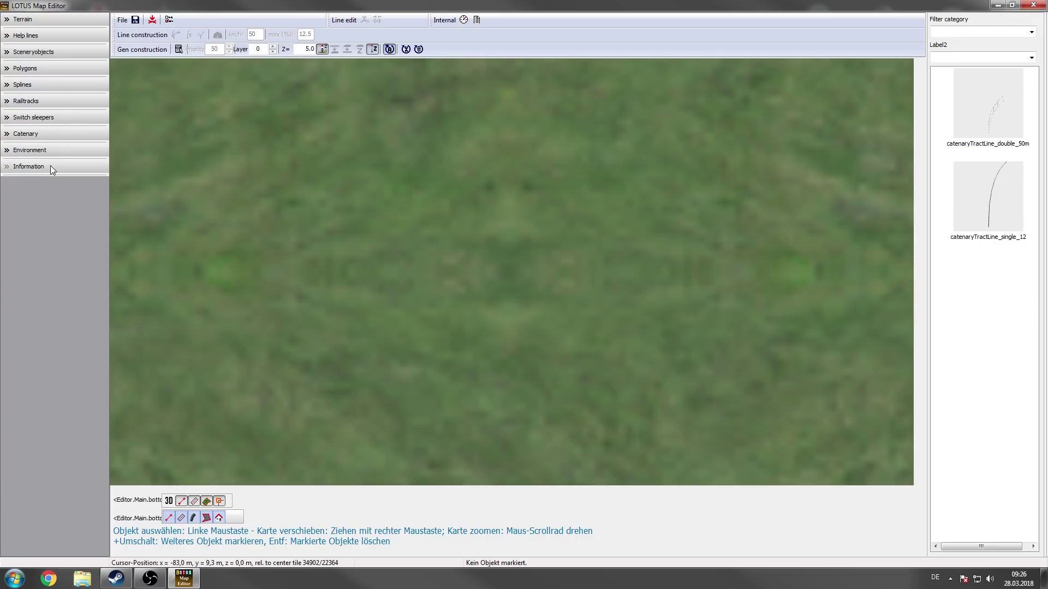
pyautogui.click(51, 166)
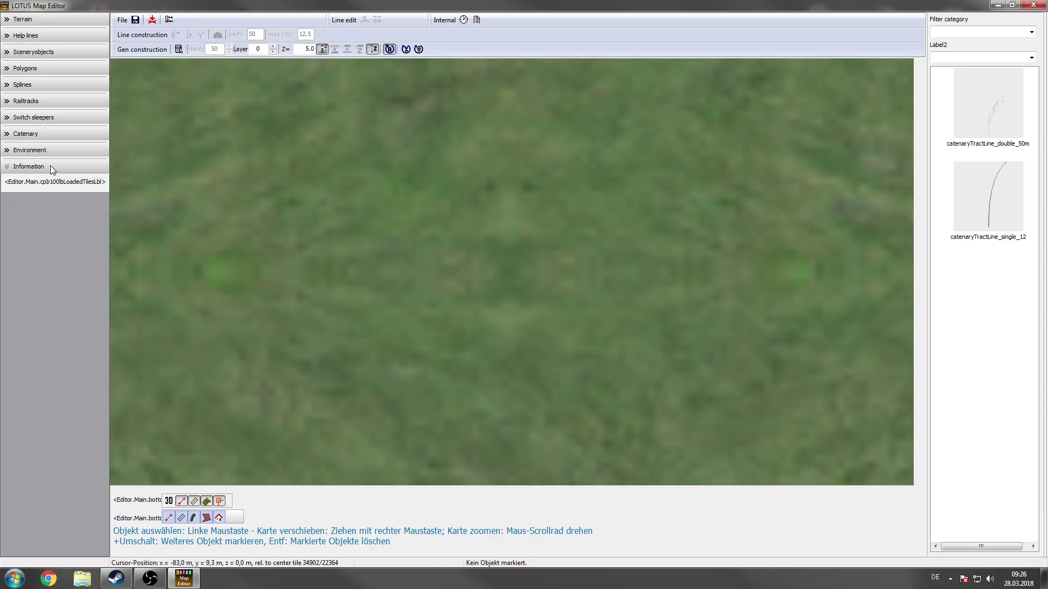
pyautogui.click(51, 166)
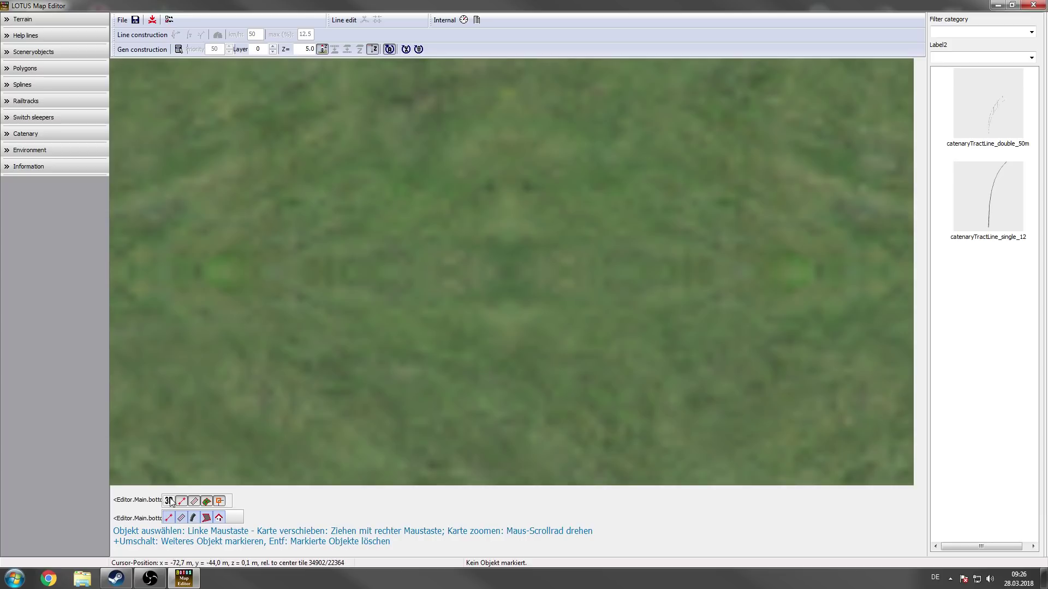
pyautogui.scroll(1, 568, 182)
pyautogui.scroll(-3, 520, 248)
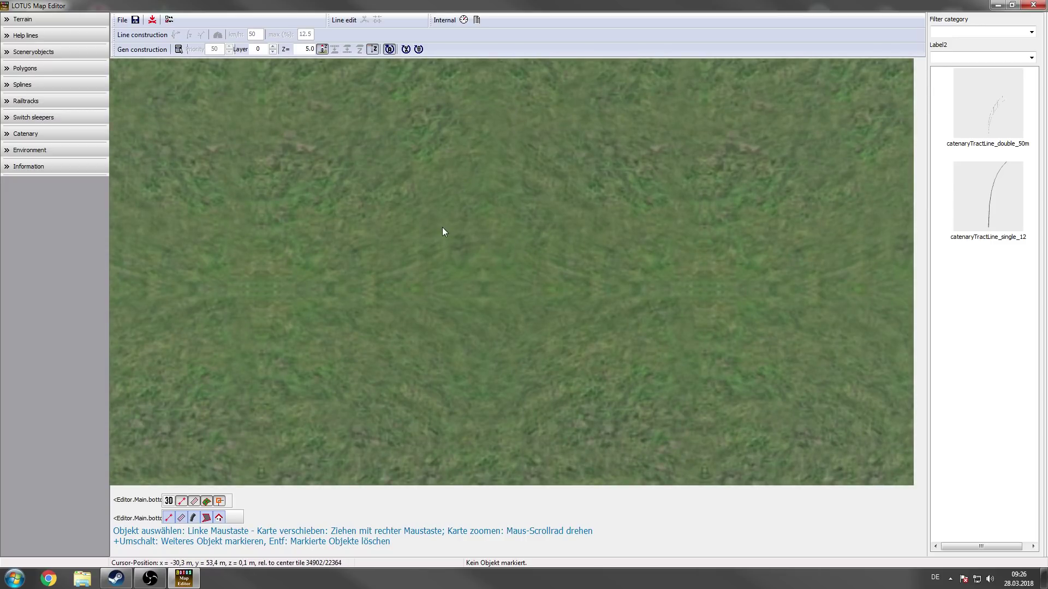
pyautogui.moveTo(493, 136); pyautogui.dragTo(260, 367, button='right')
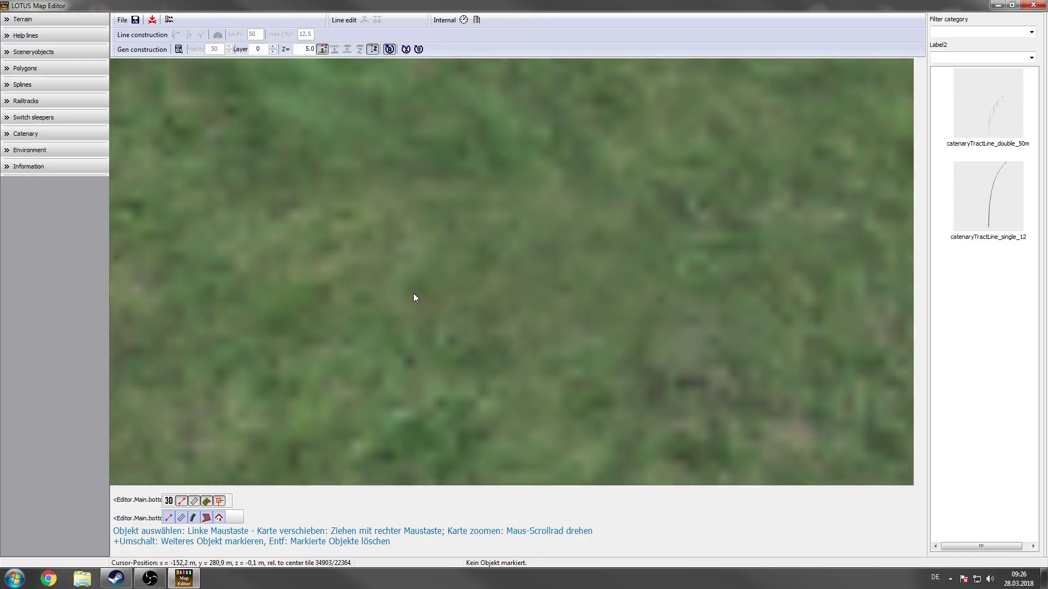
pyautogui.scroll(-3, 414, 293)
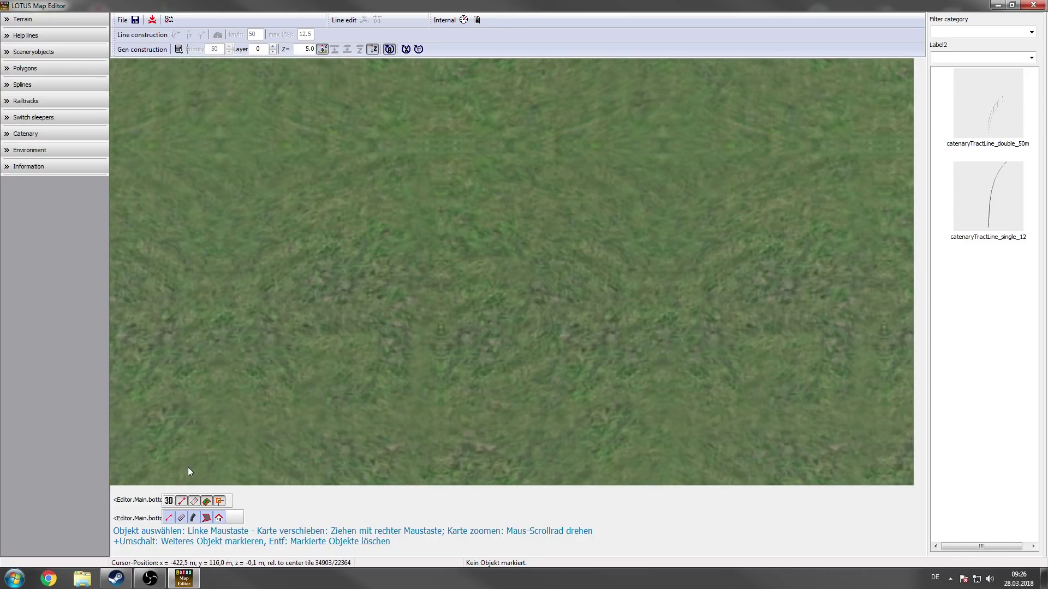
pyautogui.click(169, 501)
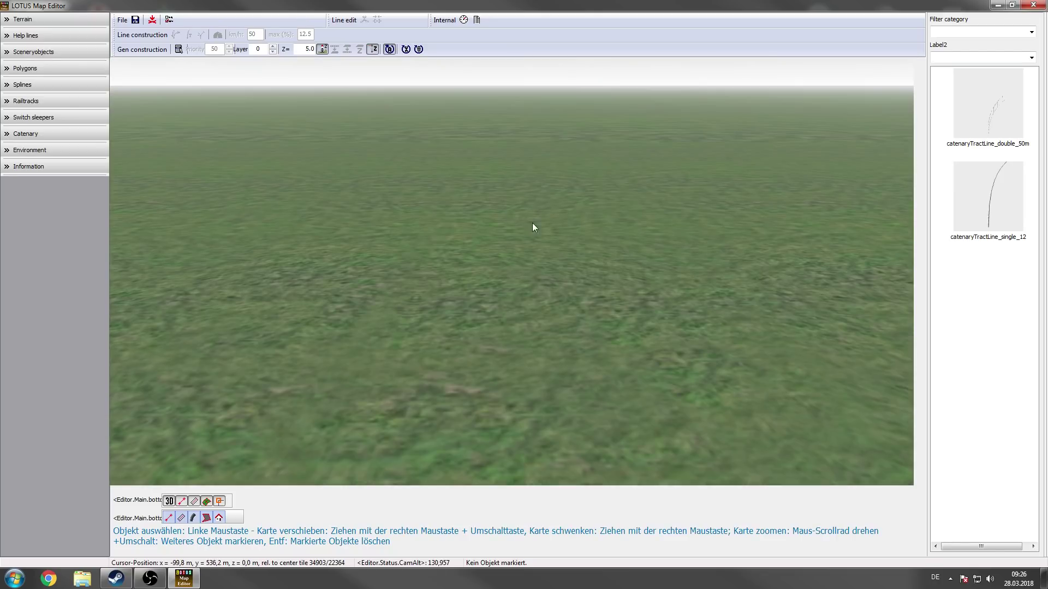
pyautogui.moveTo(534, 227); pyautogui.dragTo(552, 197, button='right')
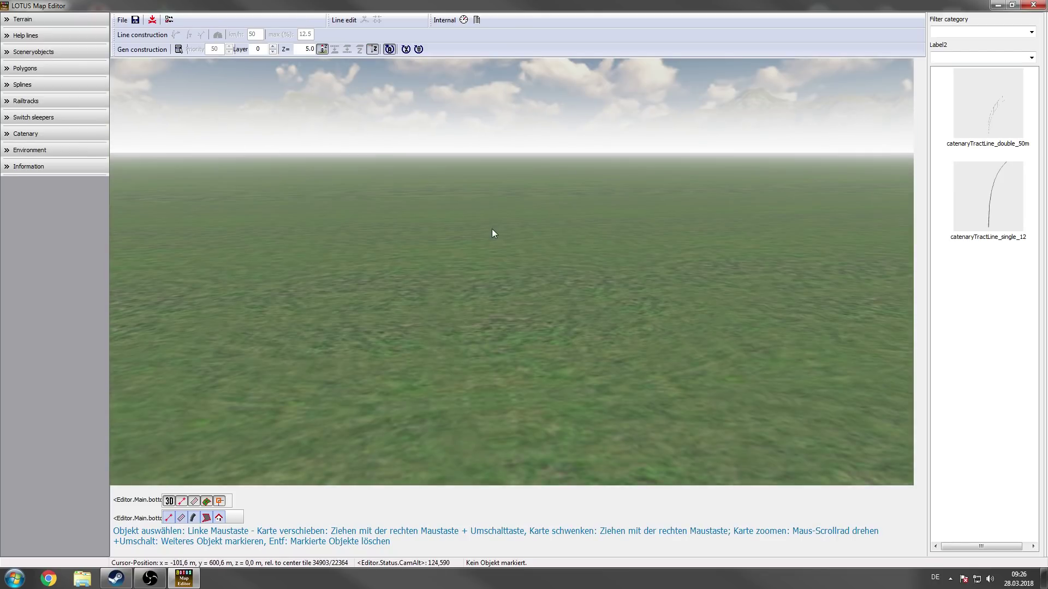
pyautogui.moveTo(511, 300); pyautogui.dragTo(452, 272, button='right')
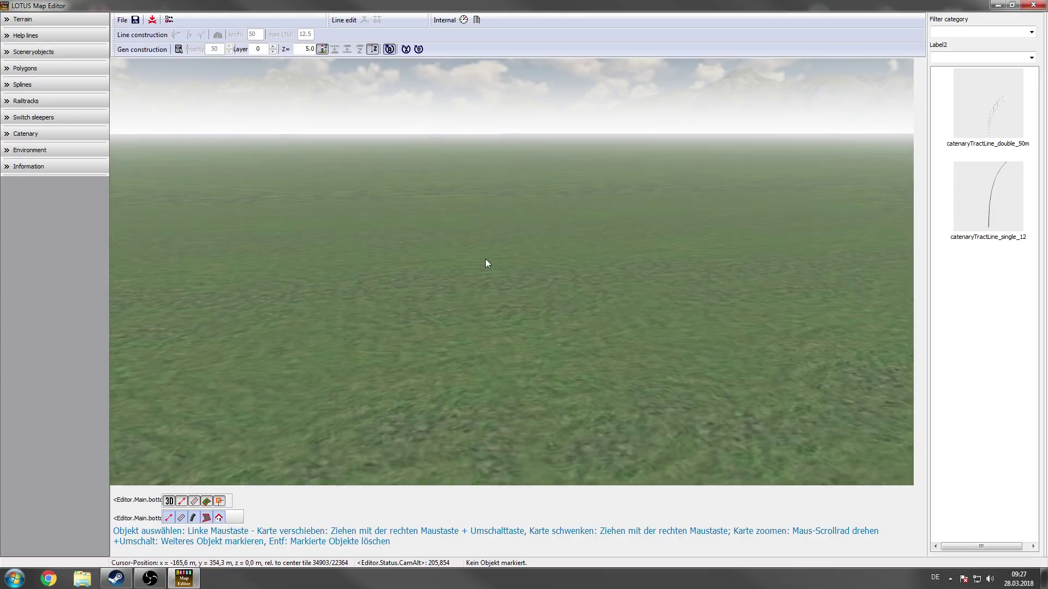
pyautogui.scroll(-3, 490, 257)
pyautogui.moveTo(494, 216); pyautogui.dragTo(523, 242, button='right')
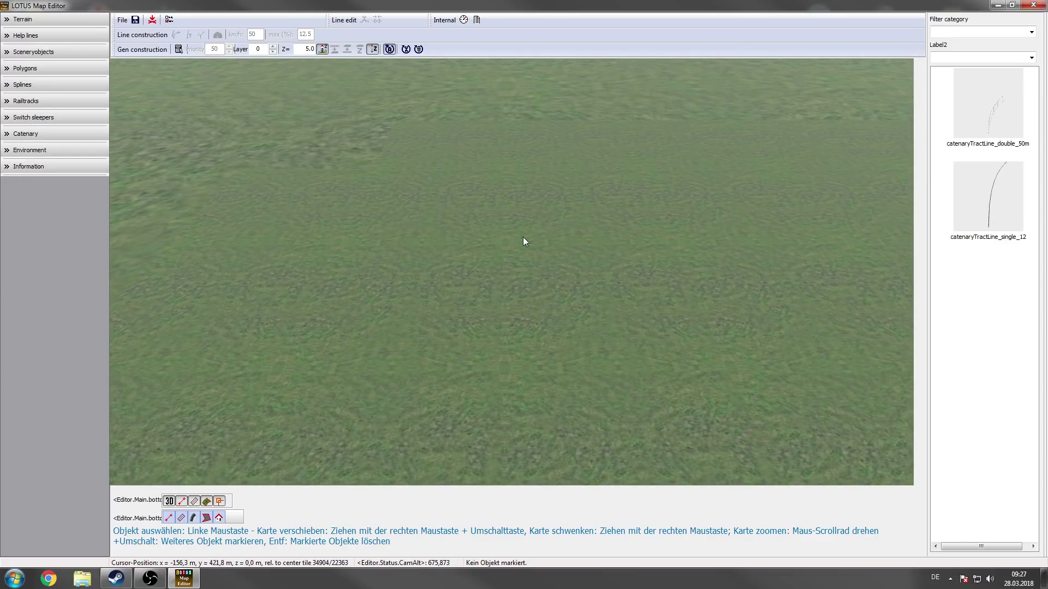
pyautogui.click(169, 501)
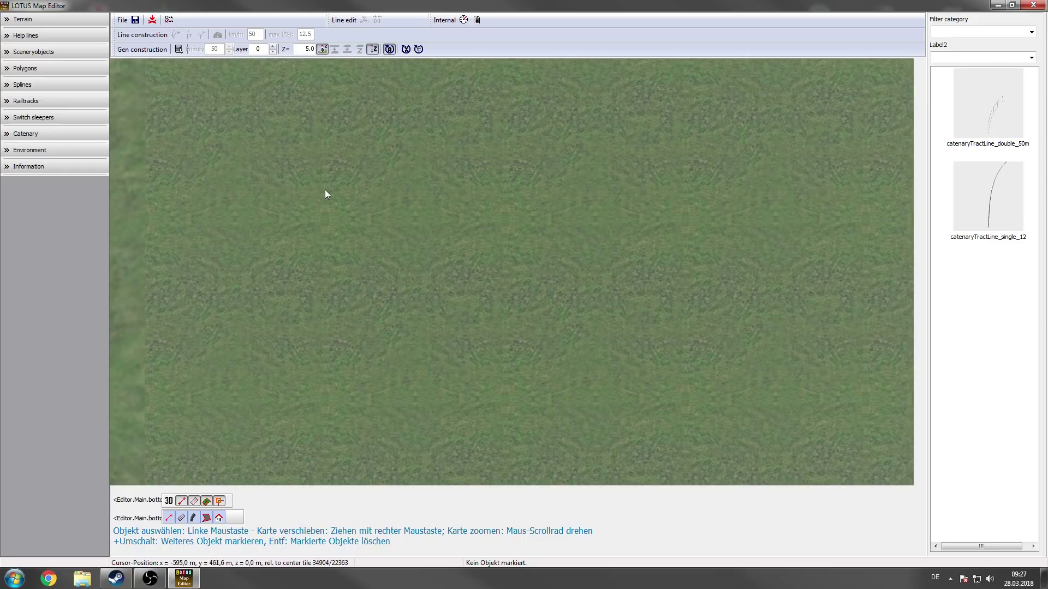
# - Glance through the Scenery objects and Splines sections, then reopen Help lines and begin a new help line
pyautogui.click(23, 35)
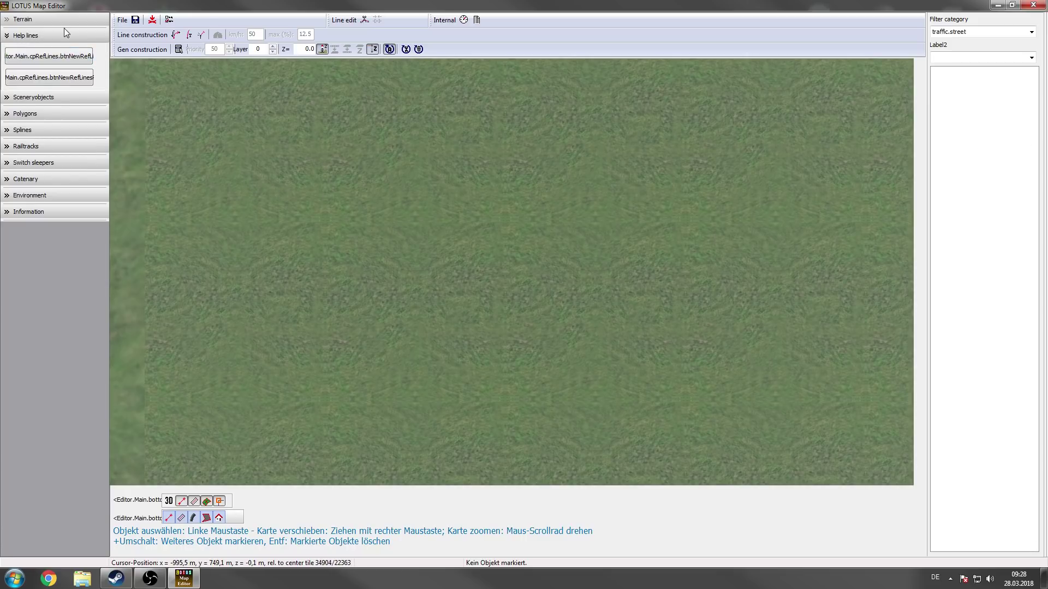
pyautogui.click(60, 22)
pyautogui.click(56, 25)
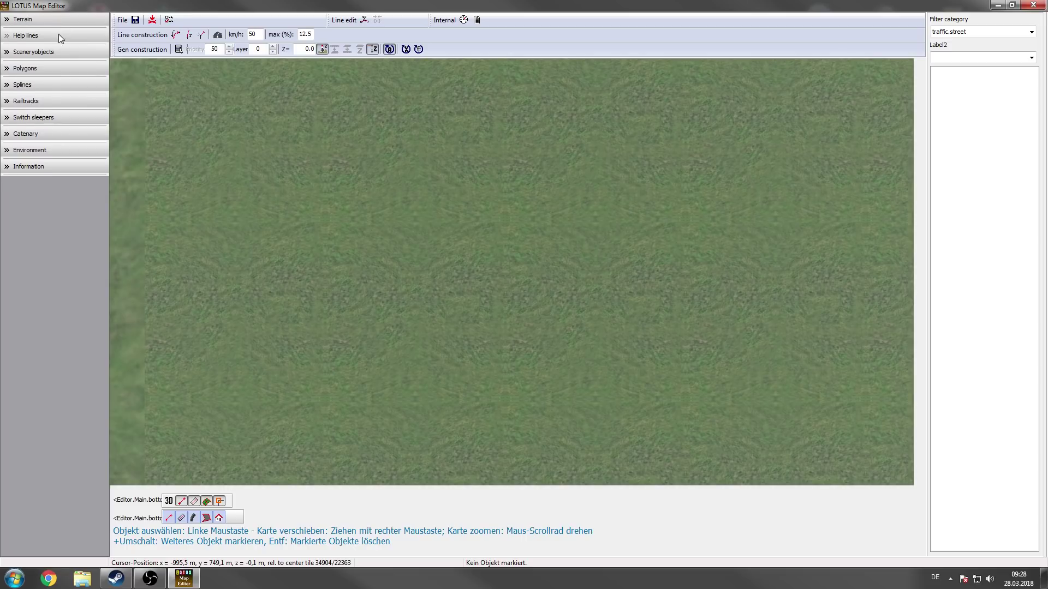
pyautogui.click(53, 50)
pyautogui.click(30, 123)
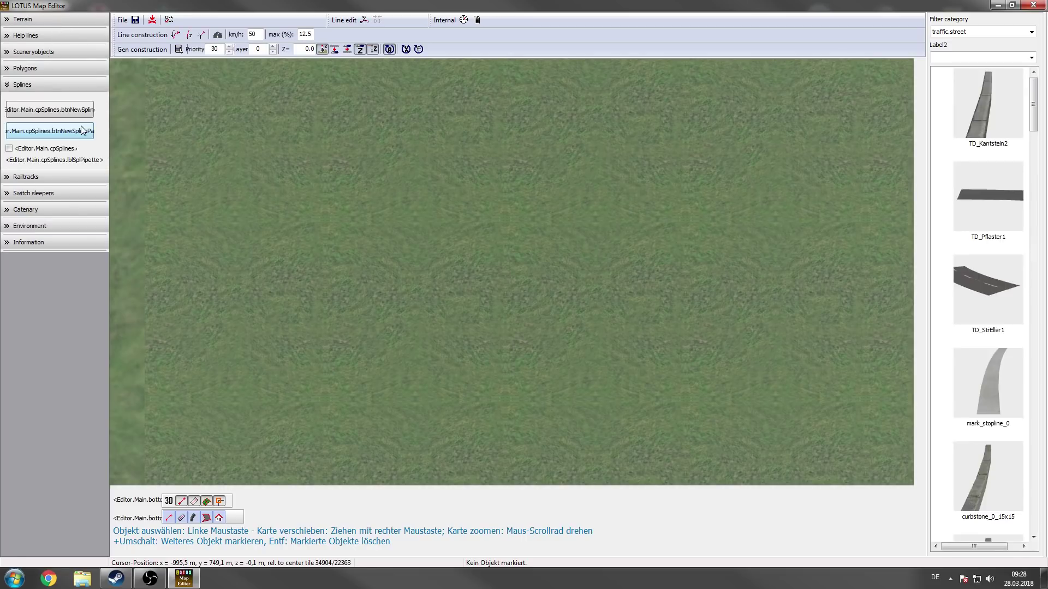
pyautogui.click(55, 35)
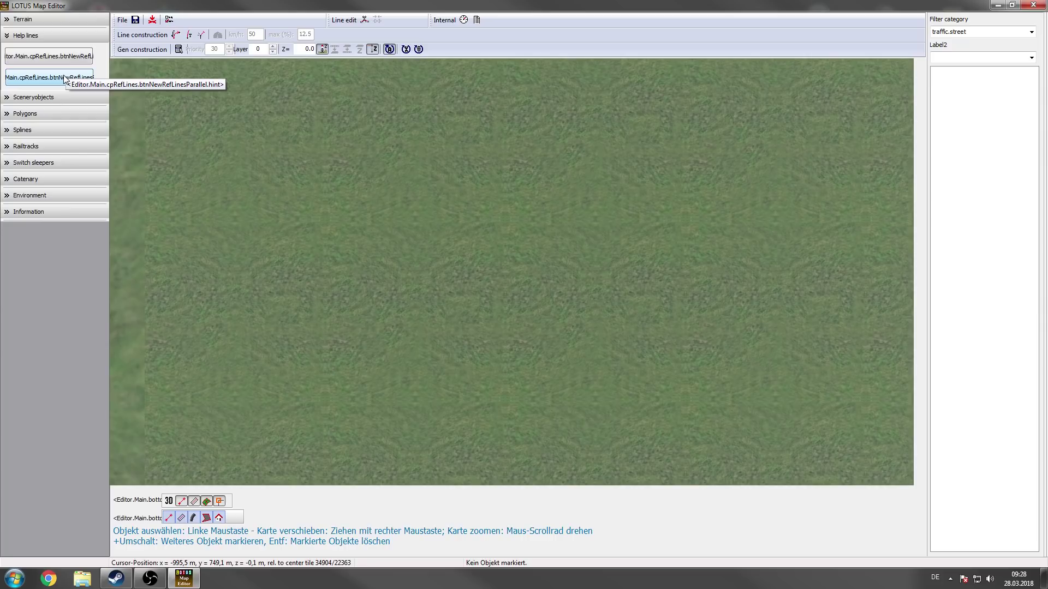
pyautogui.click(66, 56)
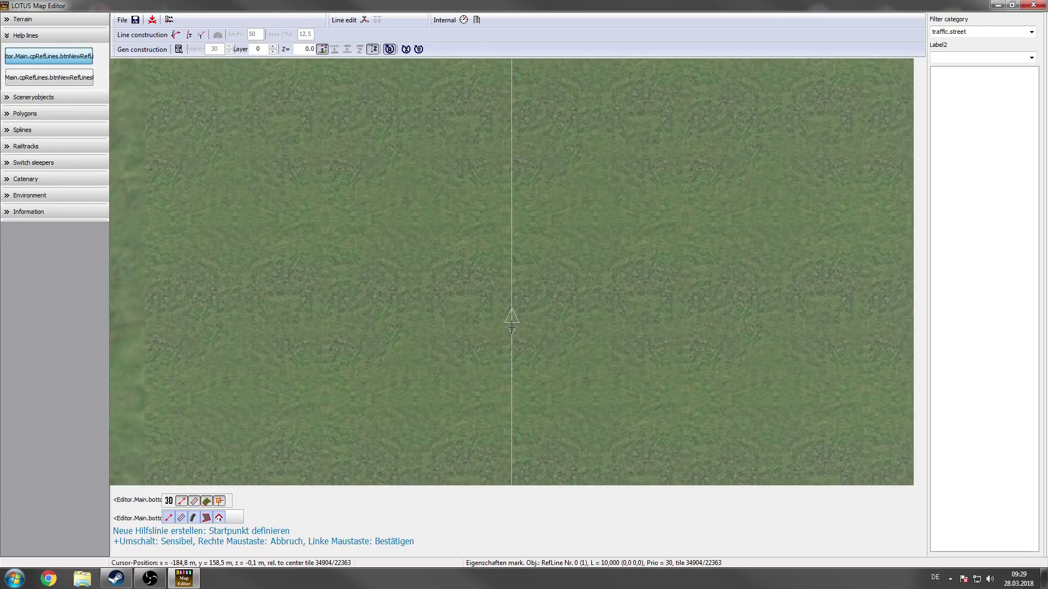
# - Place the help line's start point on the grass and aim it straight up
pyautogui.click(511, 322)
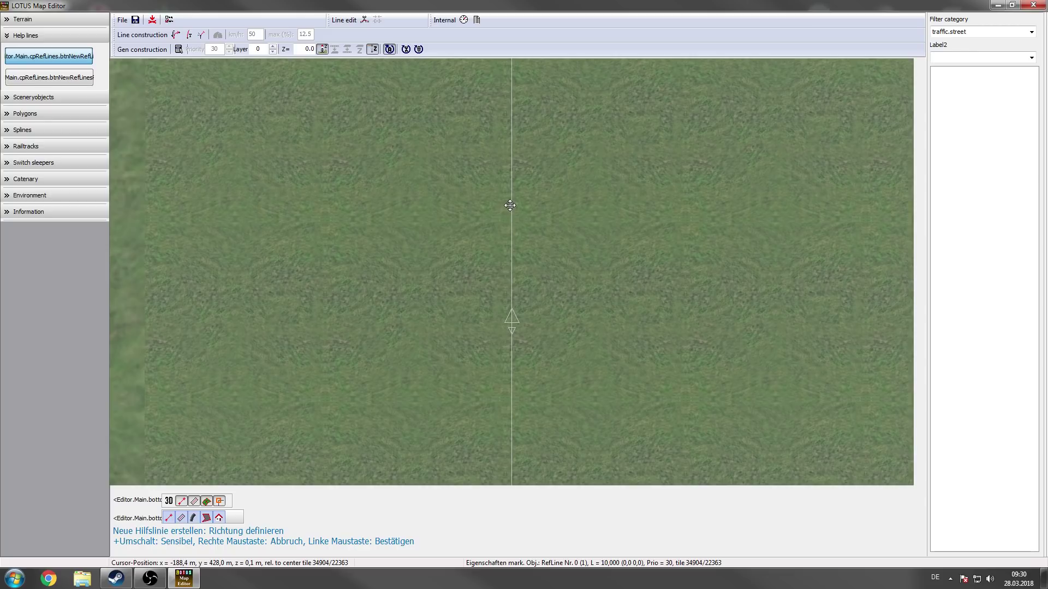
pyautogui.click(508, 208)
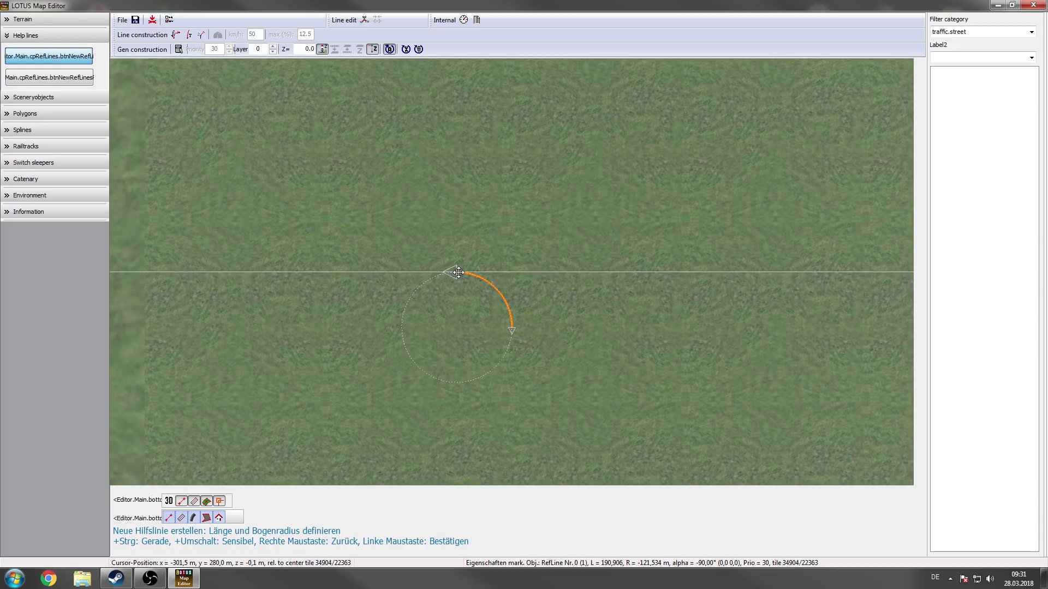
# - Make the help line straight and enter a length of 50 m
pyautogui.press('ctrl')
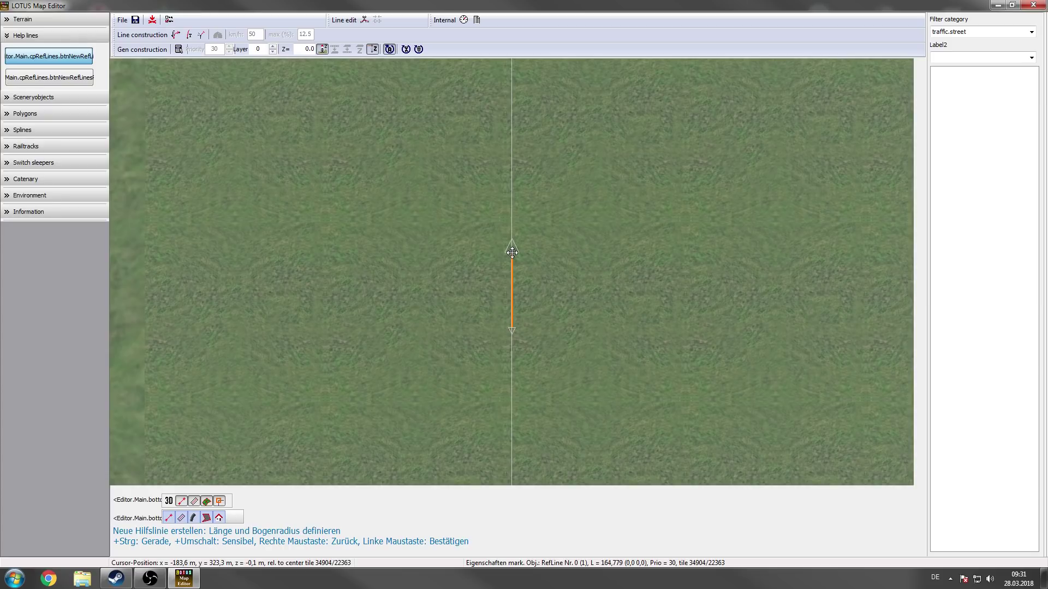
pyautogui.write('50')
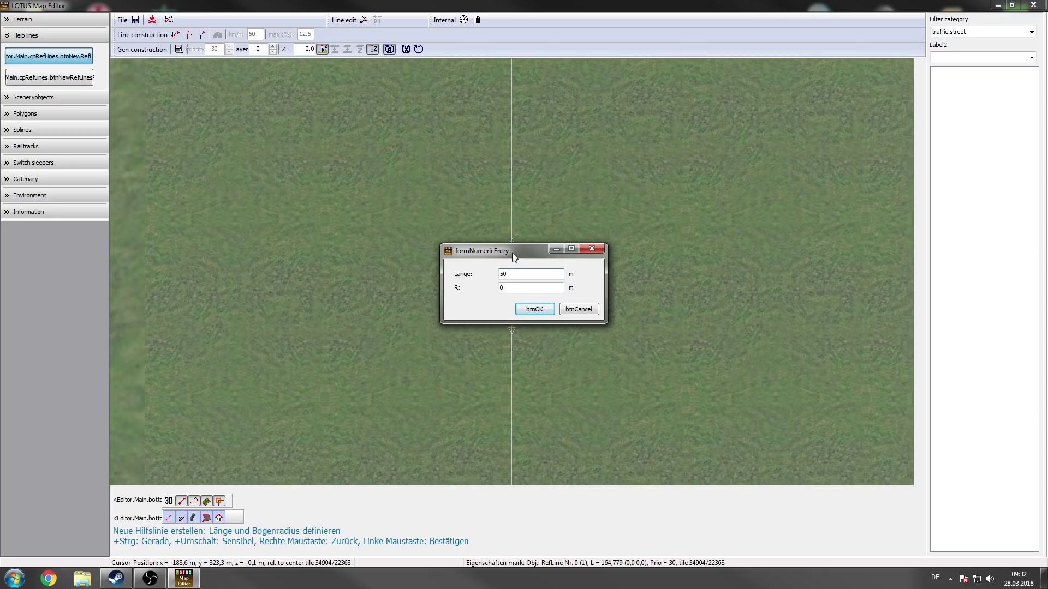
# - Commit the 50 m straight, chain arcs around the loop, and snap the last arc's end onto the straight's end
pyautogui.press('Return')
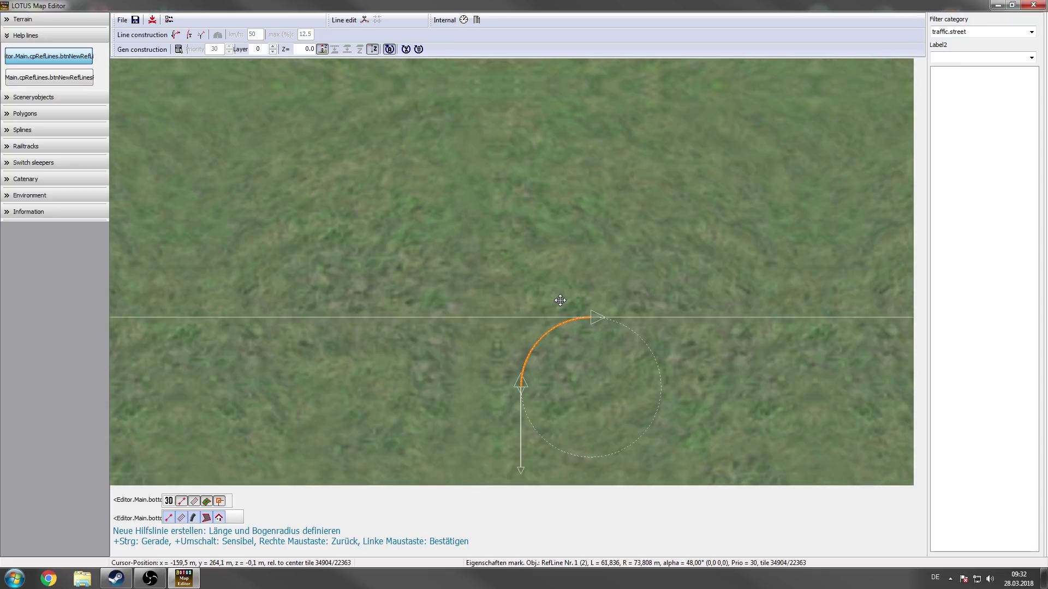
pyautogui.scroll(3, 476, 226)
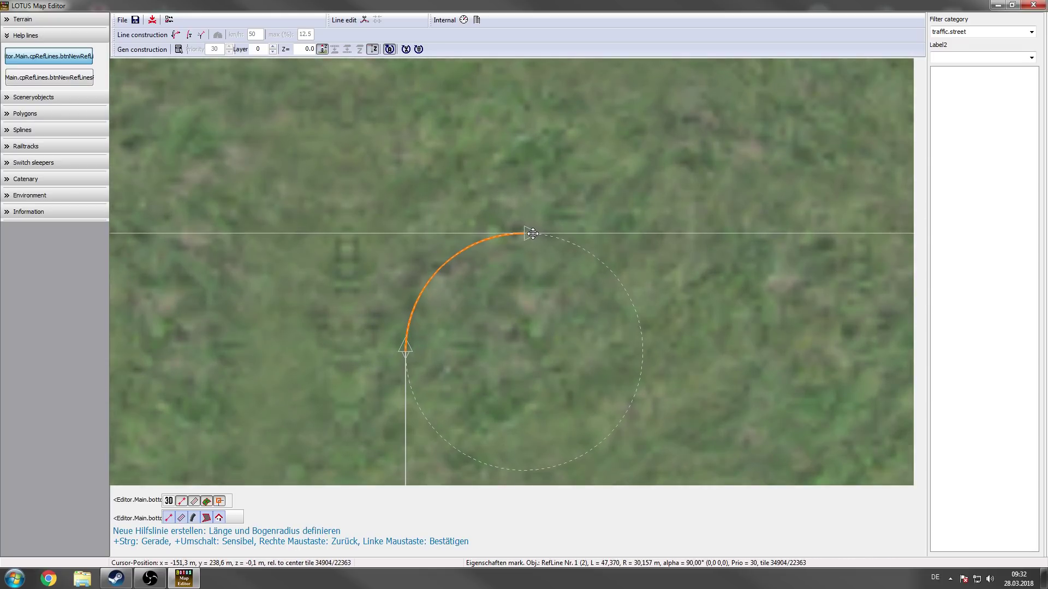
pyautogui.click(532, 233)
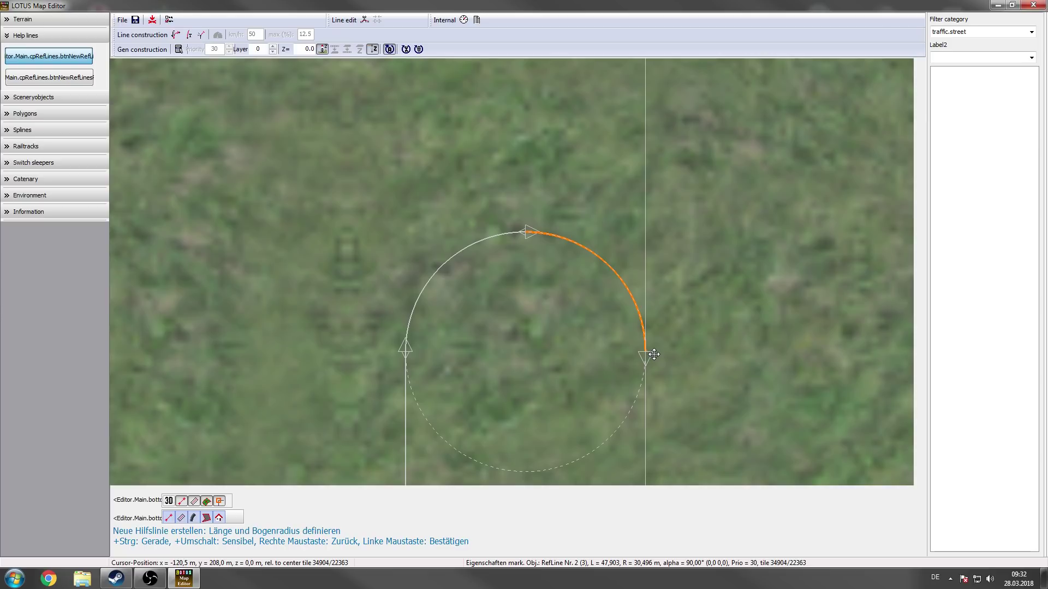
pyautogui.click(652, 354)
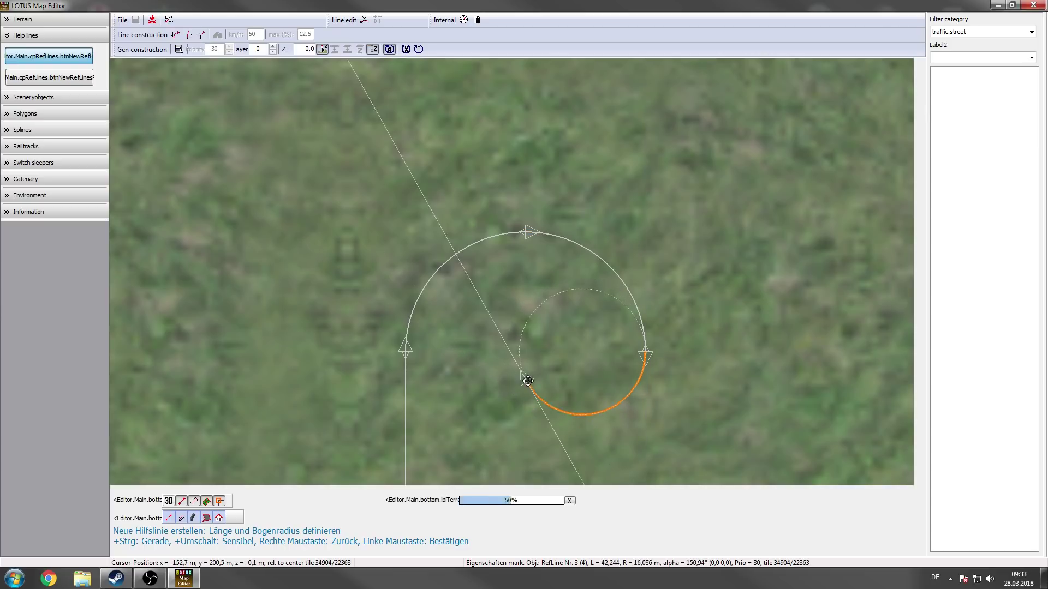
pyautogui.scroll(-1, 495, 258)
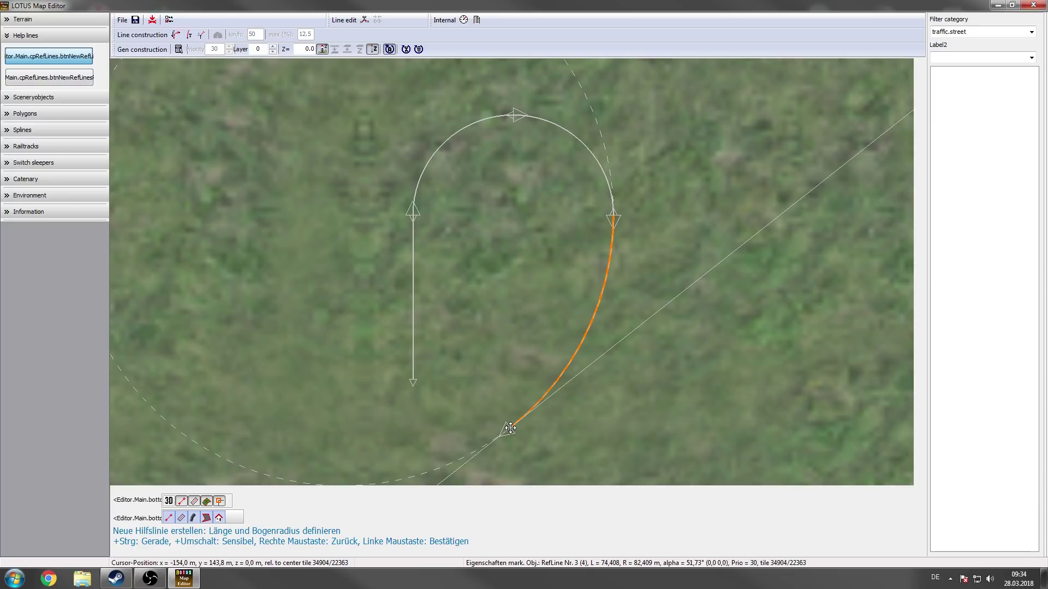
pyautogui.click(510, 428)
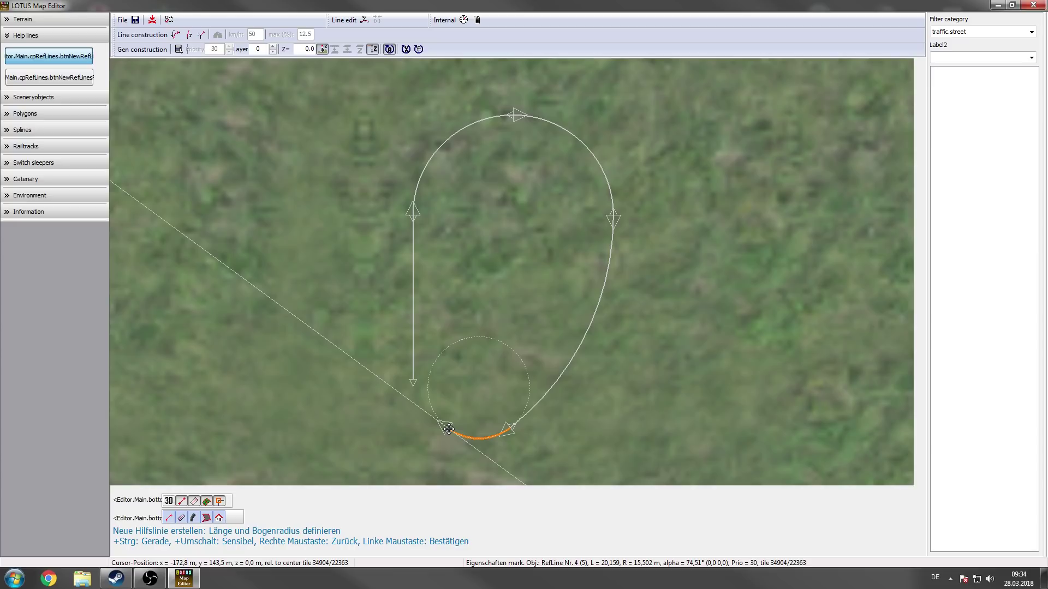
pyautogui.moveTo(448, 430); pyautogui.dragTo(413, 387)
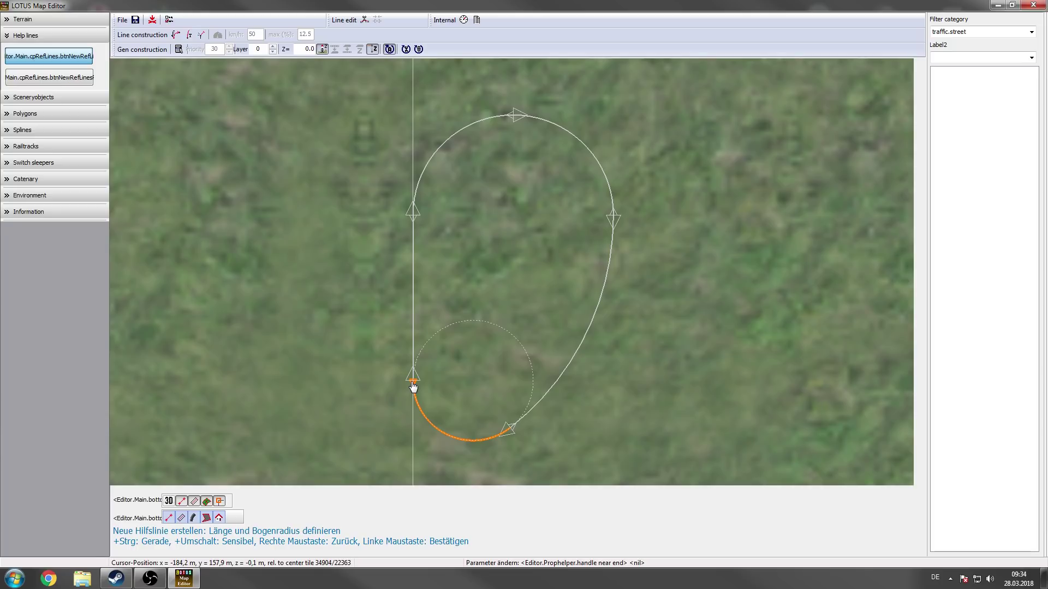
# - Confirm the closing arc so the help line loop is complete
pyautogui.click(413, 386)
pyautogui.scroll(6, 486, 291)
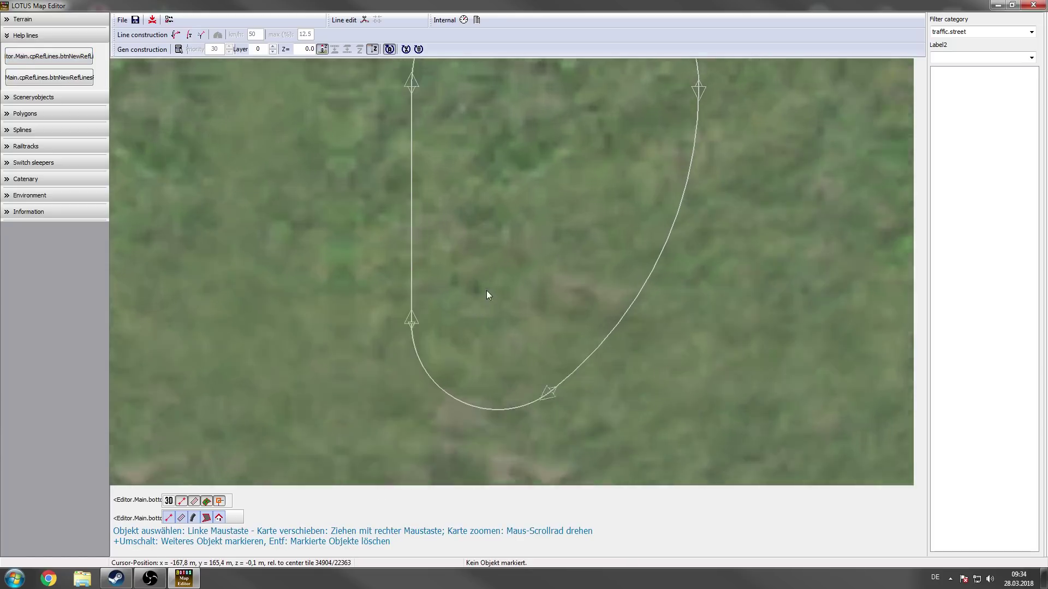
pyautogui.scroll(3, 565, 254)
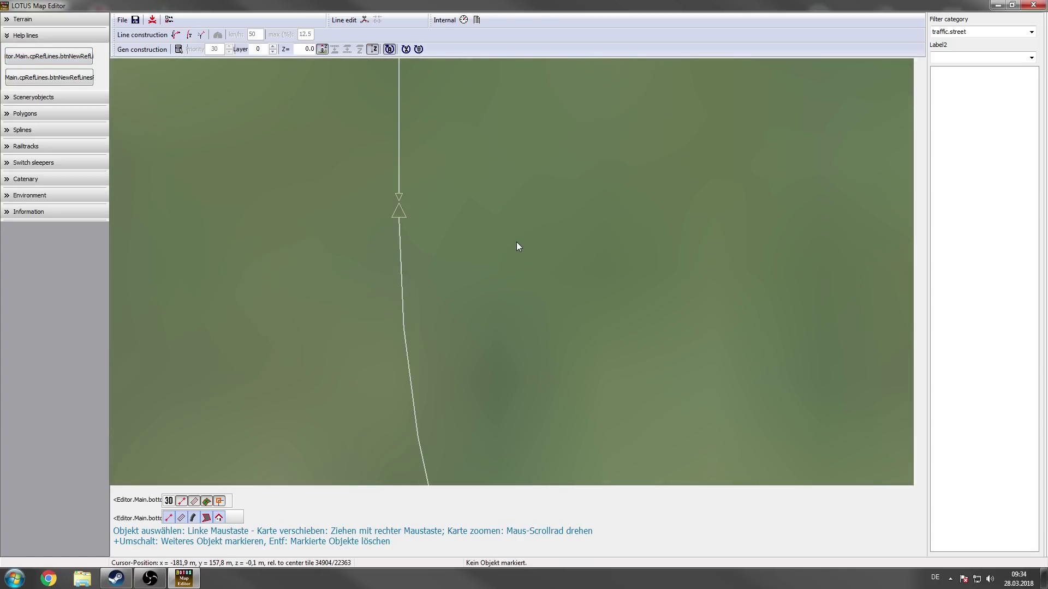
pyautogui.scroll(-2, 481, 290)
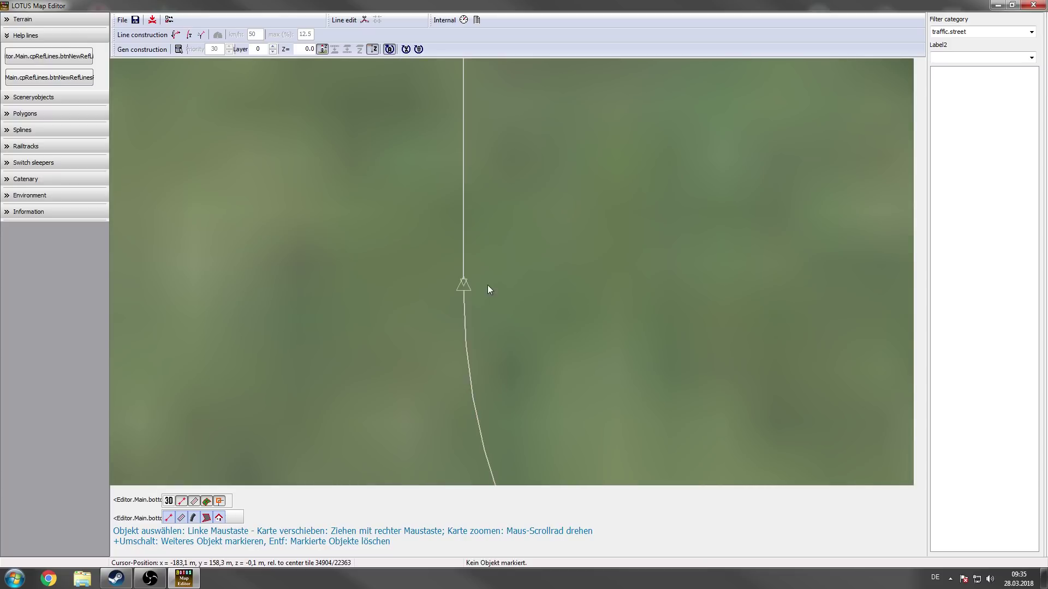
pyautogui.scroll(-3, 487, 285)
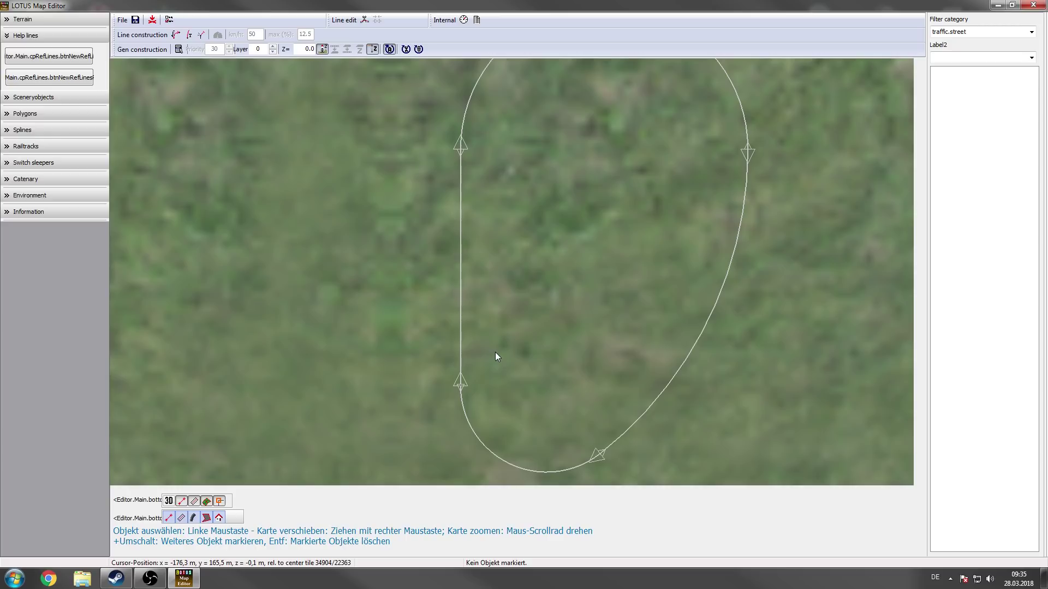
# - Delete the loop's straight segment and redraw it as a new straight line from the lower arc up to the upper arc
pyautogui.click(463, 282)
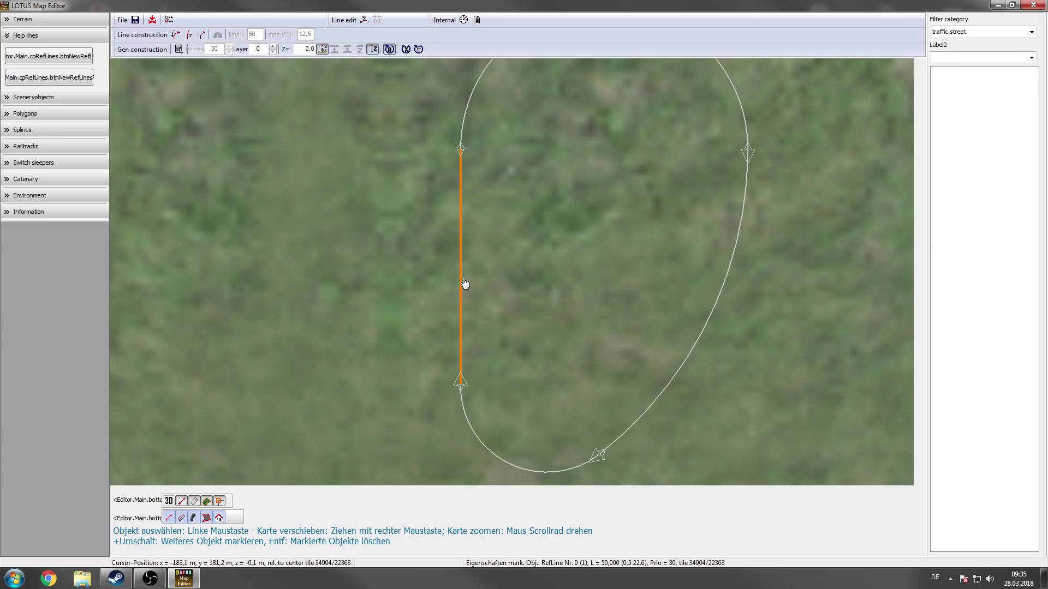
pyautogui.press('Delete')
pyautogui.click(49, 57)
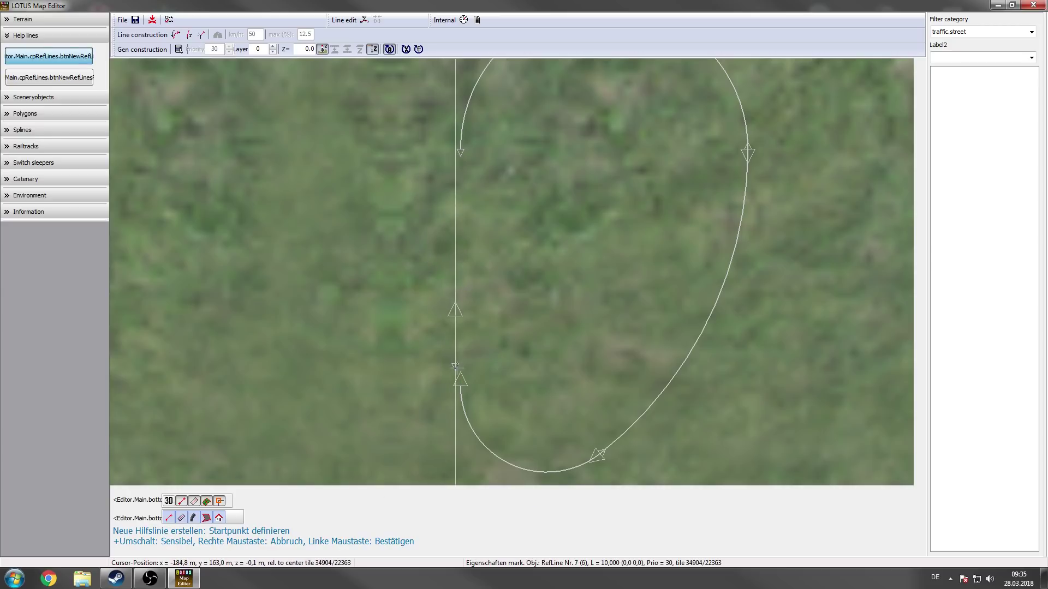
pyautogui.click(461, 381)
pyautogui.click(461, 152)
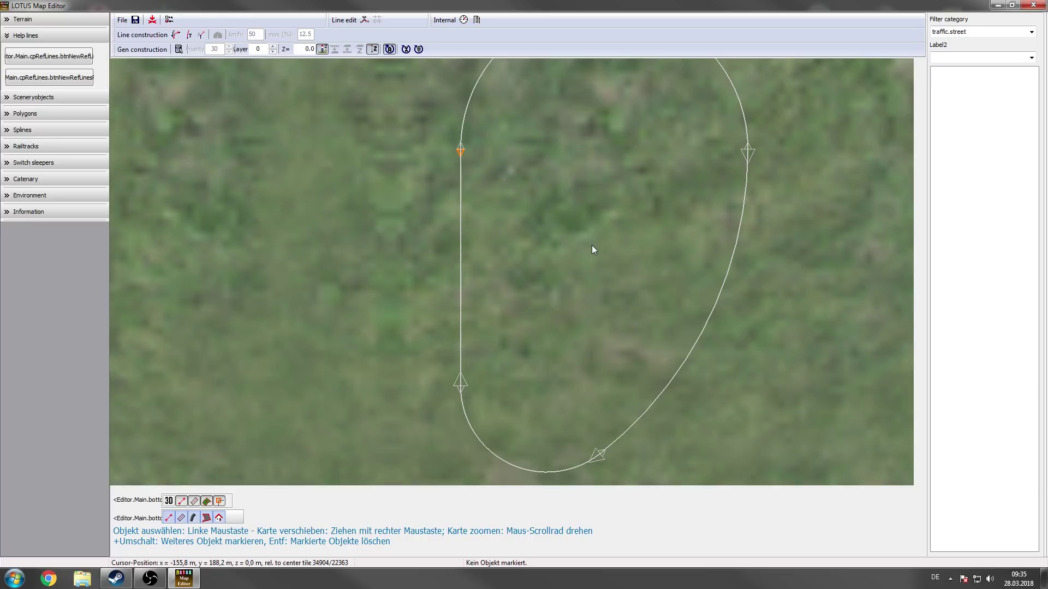
# - Draw a new arc help line inside the loop and stretch it up-left to about 53.3 m, radius 33.9 m
pyautogui.moveTo(482, 249); pyautogui.dragTo(299, 358, button='right')
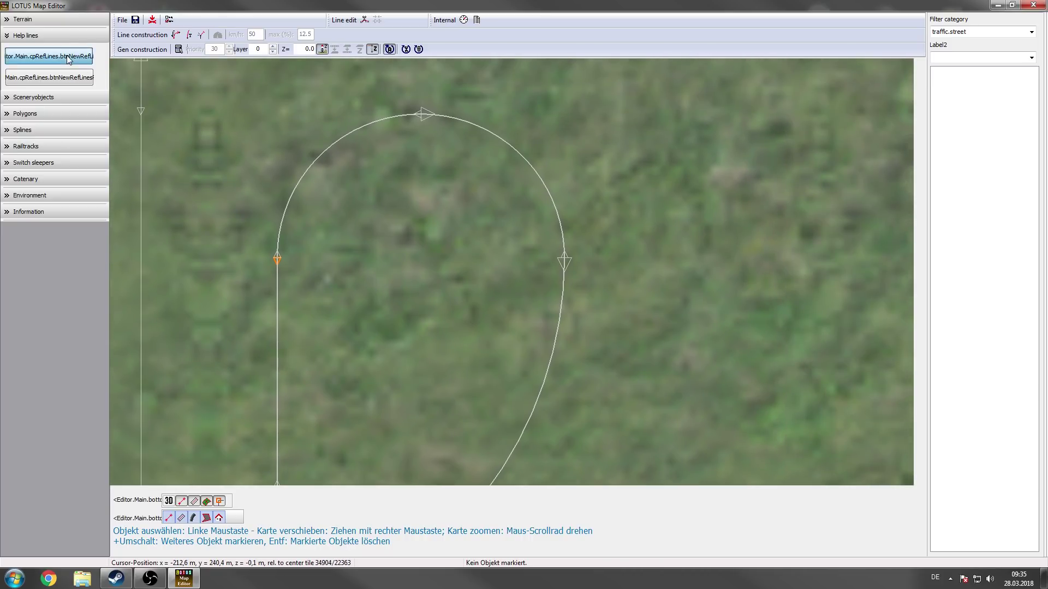
pyautogui.click(48, 56)
pyautogui.click(431, 369)
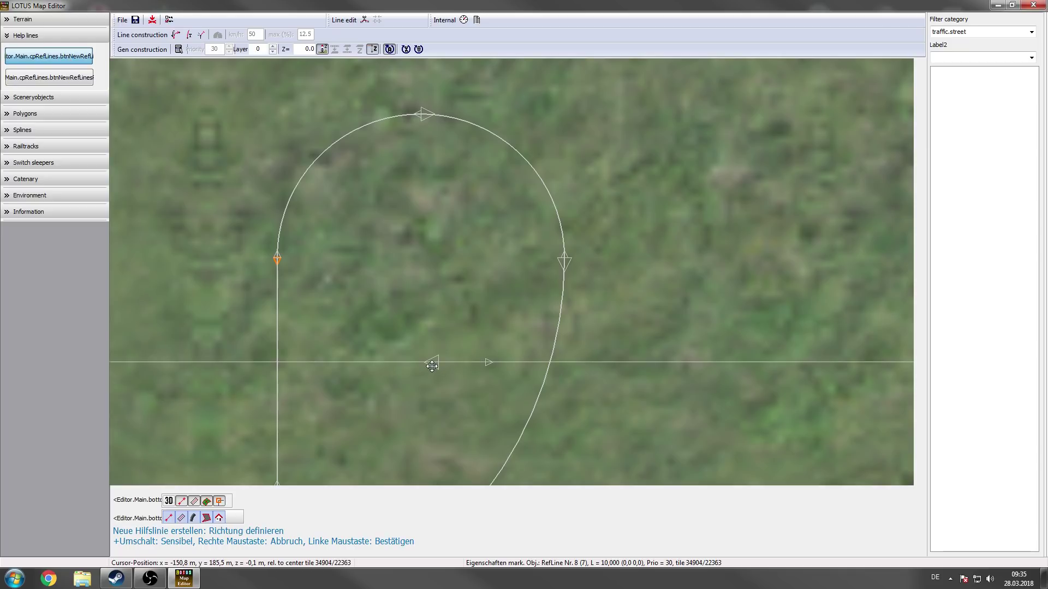
pyautogui.click(433, 362)
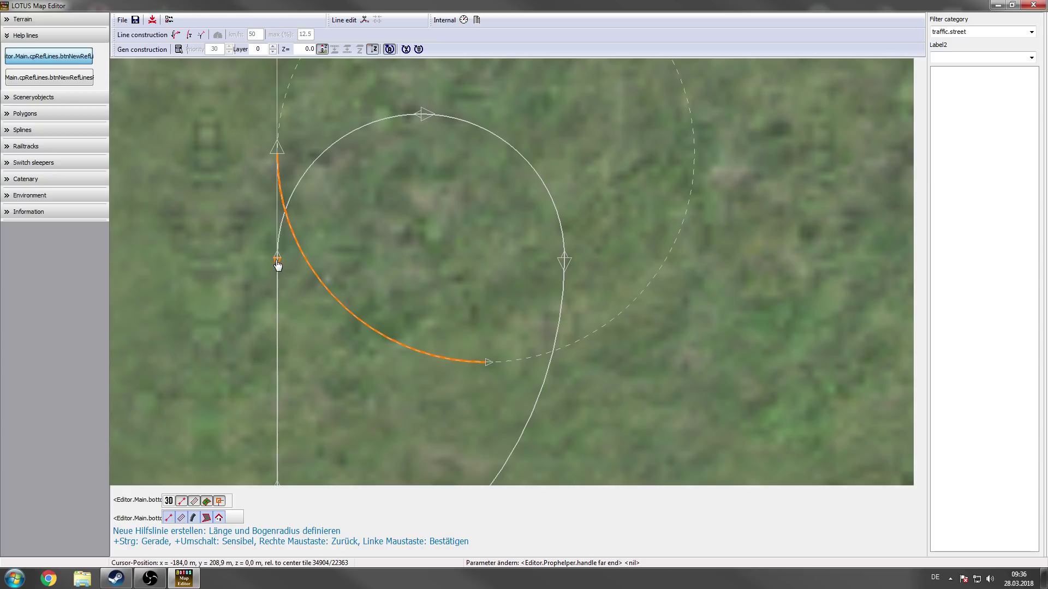
pyautogui.click(277, 262)
pyautogui.moveTo(278, 262); pyautogui.dragTo(373, 281)
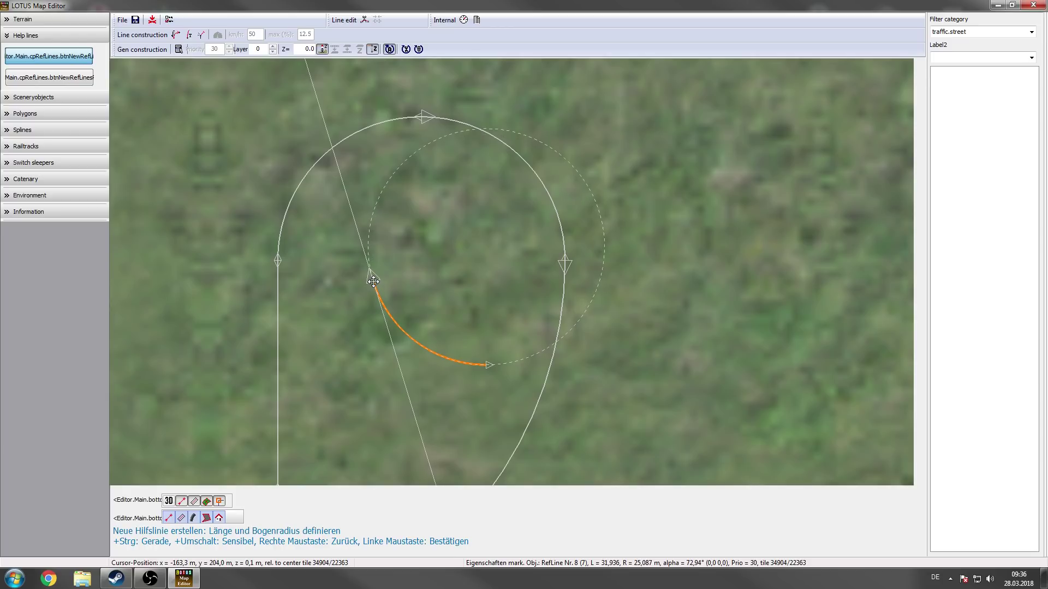
pyautogui.moveTo(374, 281); pyautogui.dragTo(328, 159)
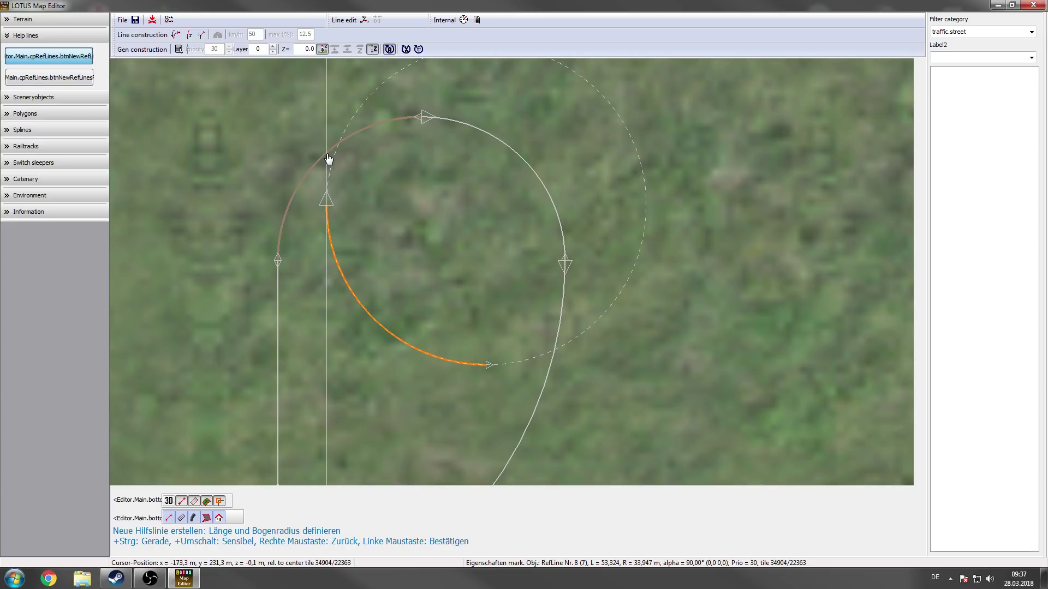
# - Edit the arc via its context menu: adjust length, rotate toward a target, and reset its direction
pyautogui.rightClick(328, 159)
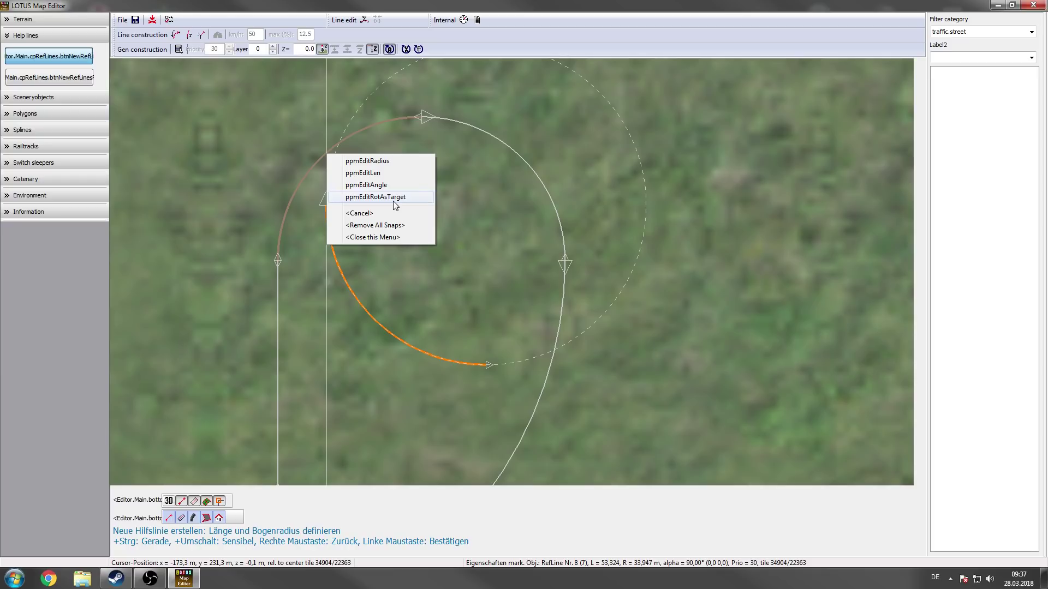
pyautogui.click(390, 174)
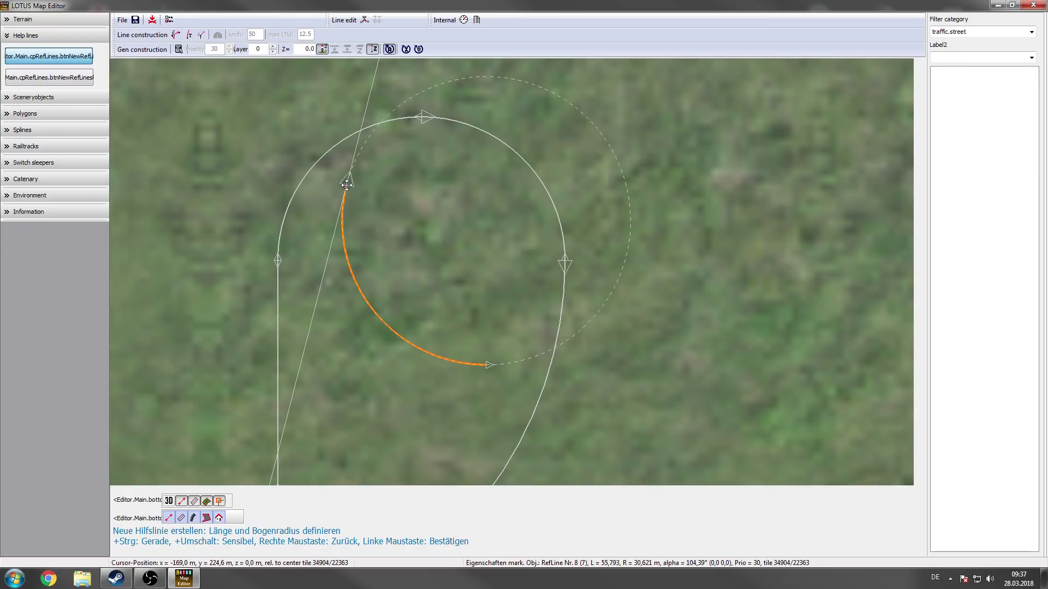
pyautogui.rightClick(312, 170)
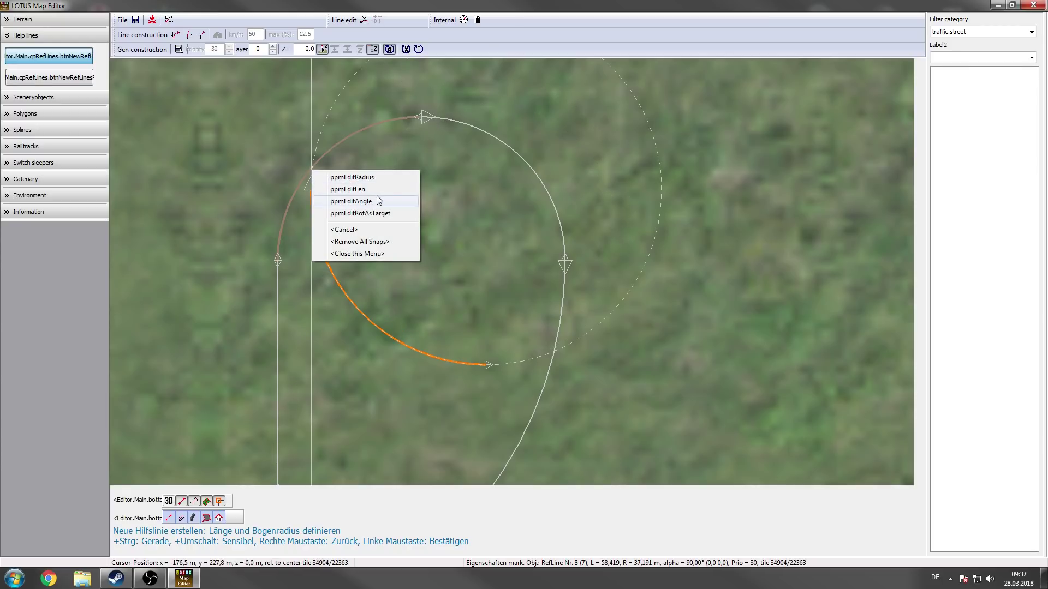
pyautogui.click(375, 214)
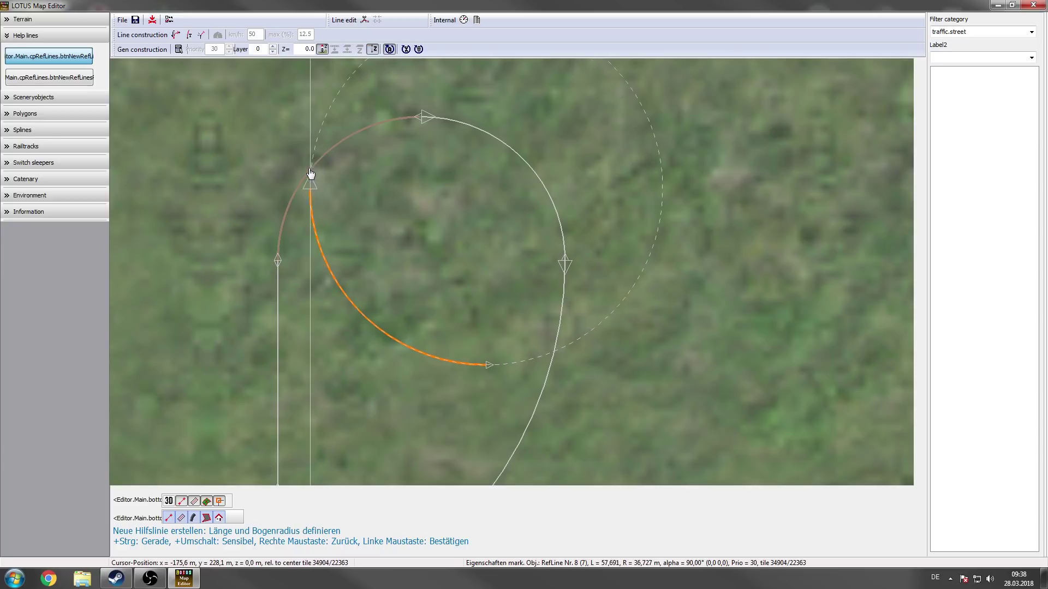
pyautogui.rightClick(318, 168)
pyautogui.click(339, 229)
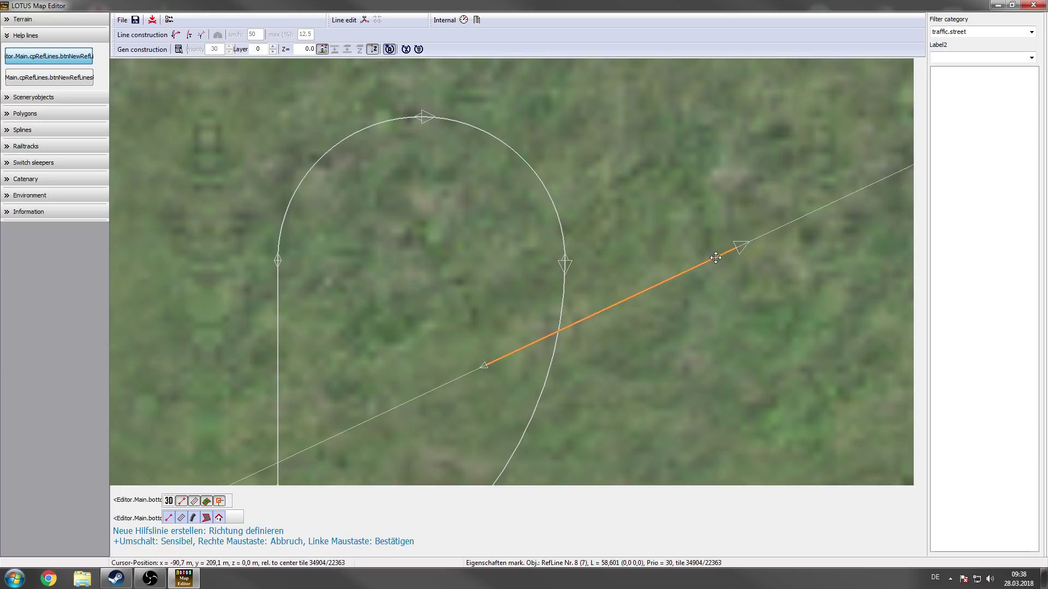
pyautogui.click(251, 356)
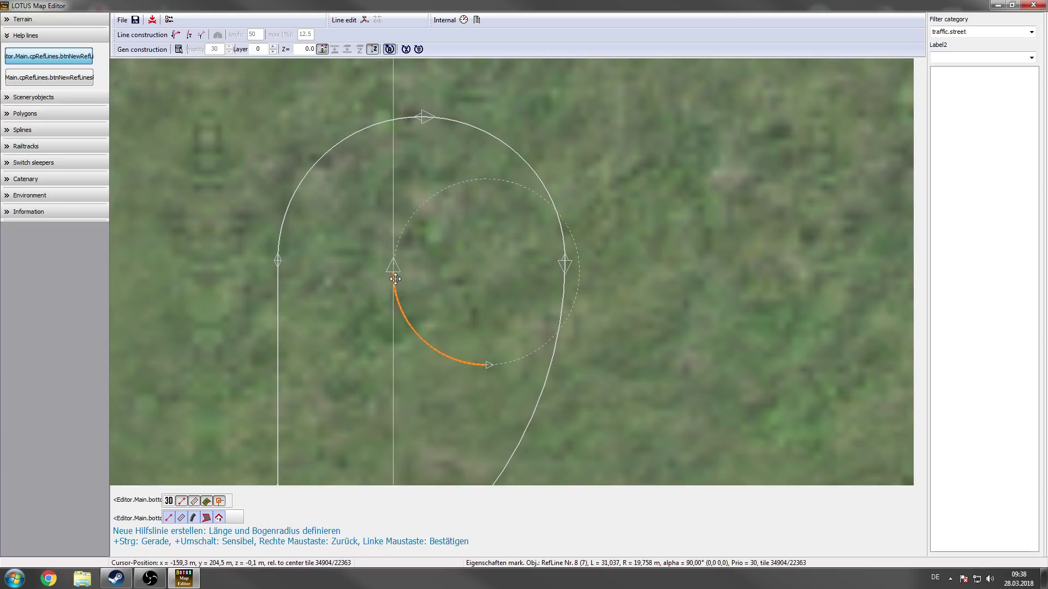
# - Fix the arc and chain a second arc curving left to the upper left, about 28.9 m, radius 18.4 m
pyautogui.click(400, 277)
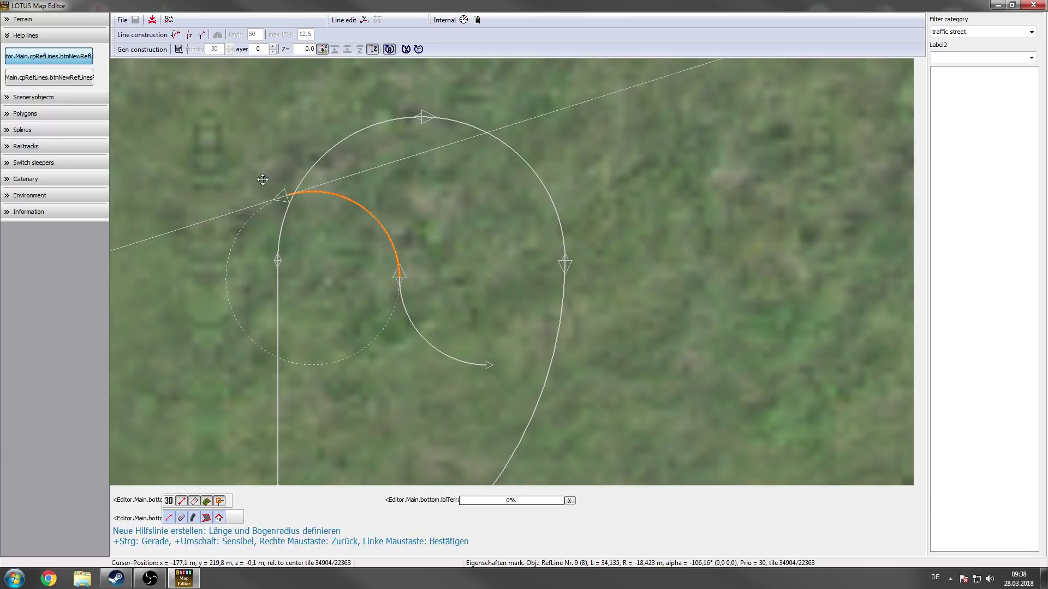
pyautogui.rightClick(218, 243)
pyautogui.click(205, 273)
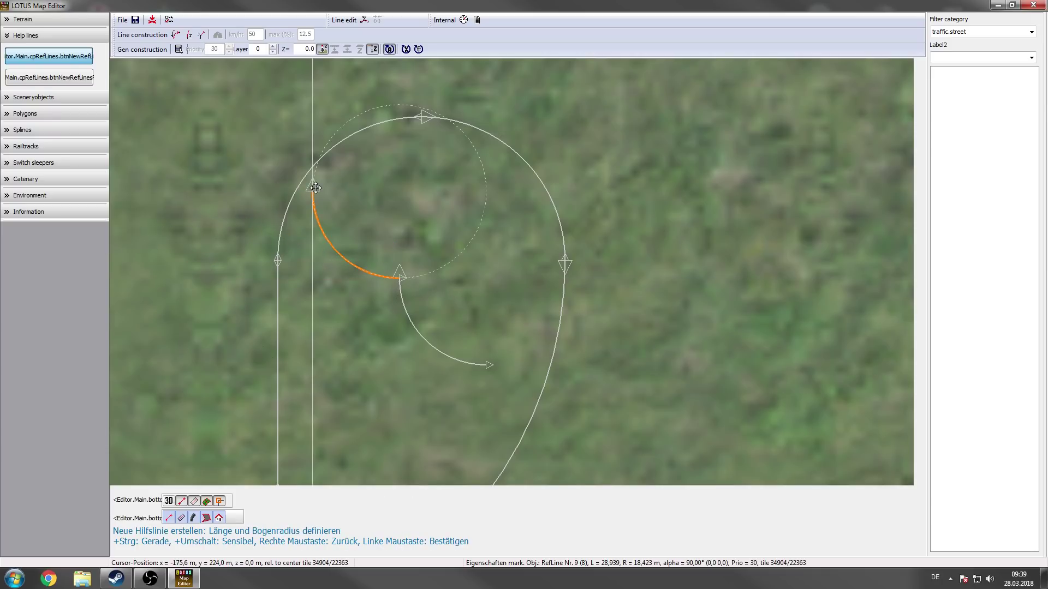
pyautogui.click(315, 188)
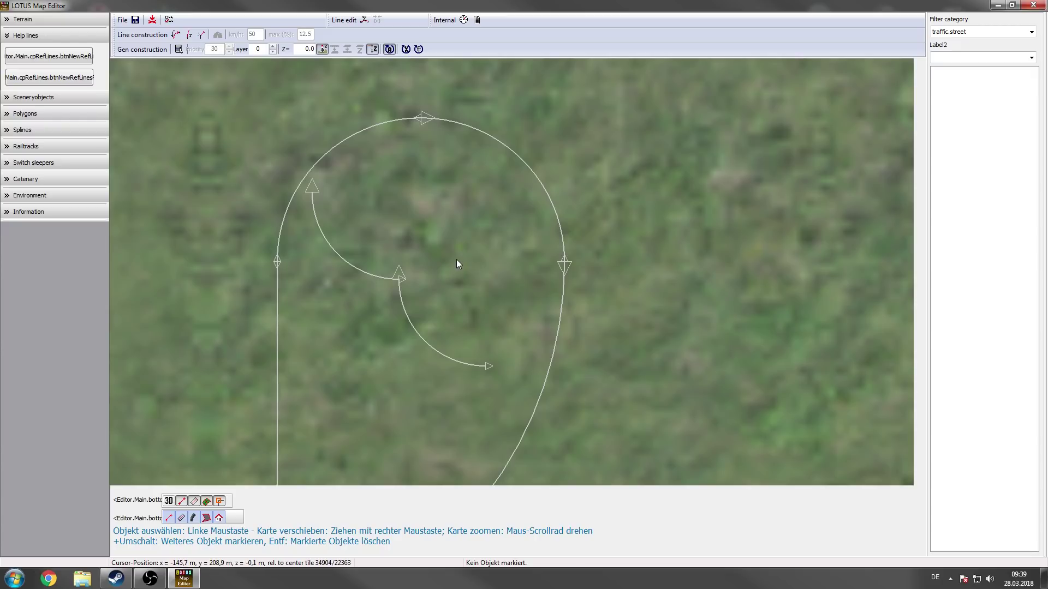
# - Zoom in and draw a vertical straight help line on empty grass
pyautogui.scroll(3, 448, 299)
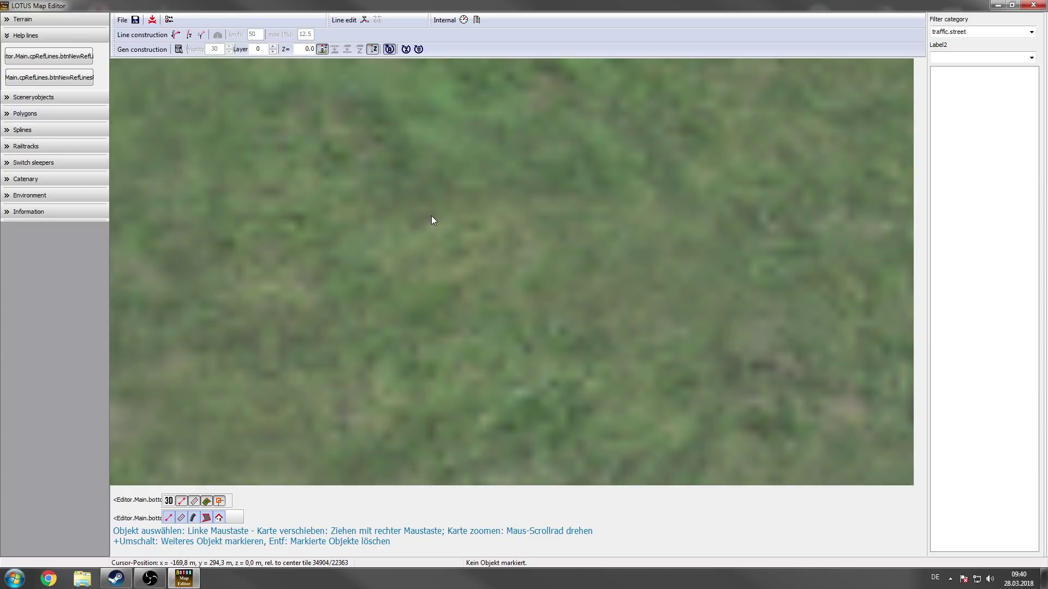
pyautogui.click(68, 59)
pyautogui.click(490, 385)
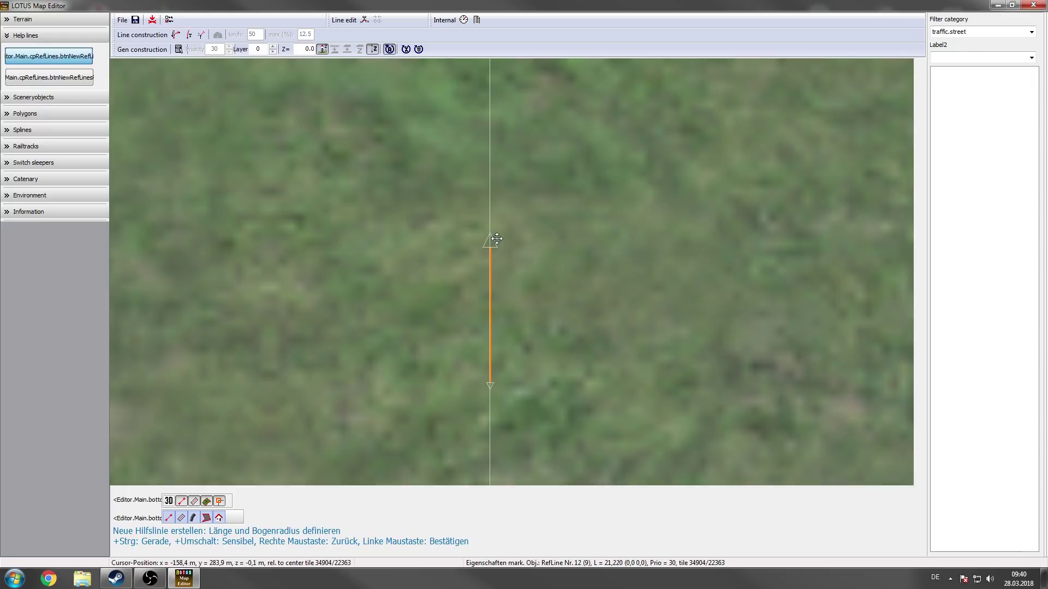
pyautogui.click(476, 123)
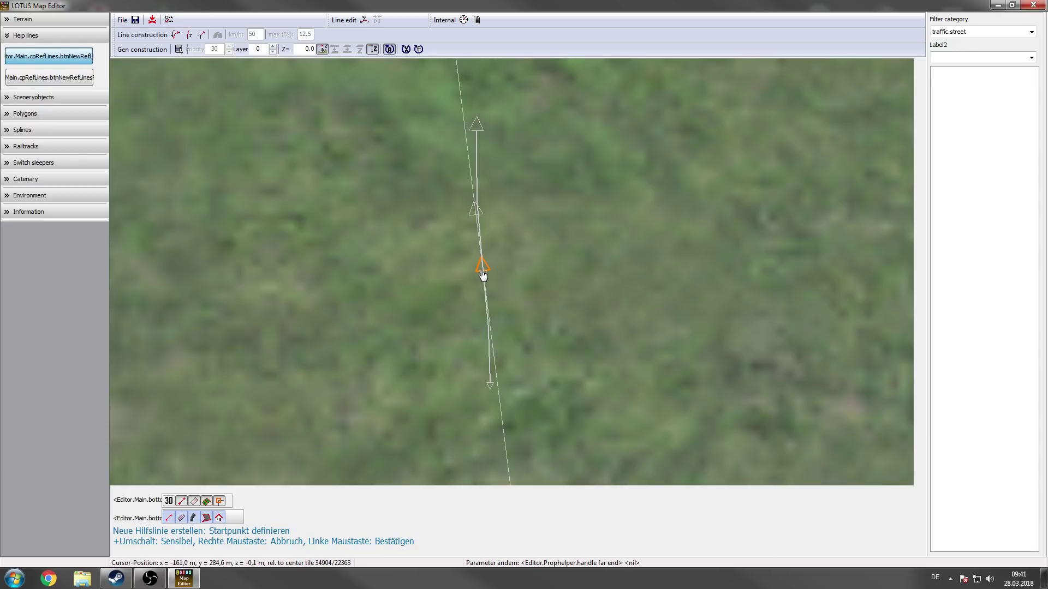
# - Branch an arc from the straight line's middle, curving up and to the right
pyautogui.click(483, 275)
pyautogui.click(640, 162)
pyautogui.click(742, 151)
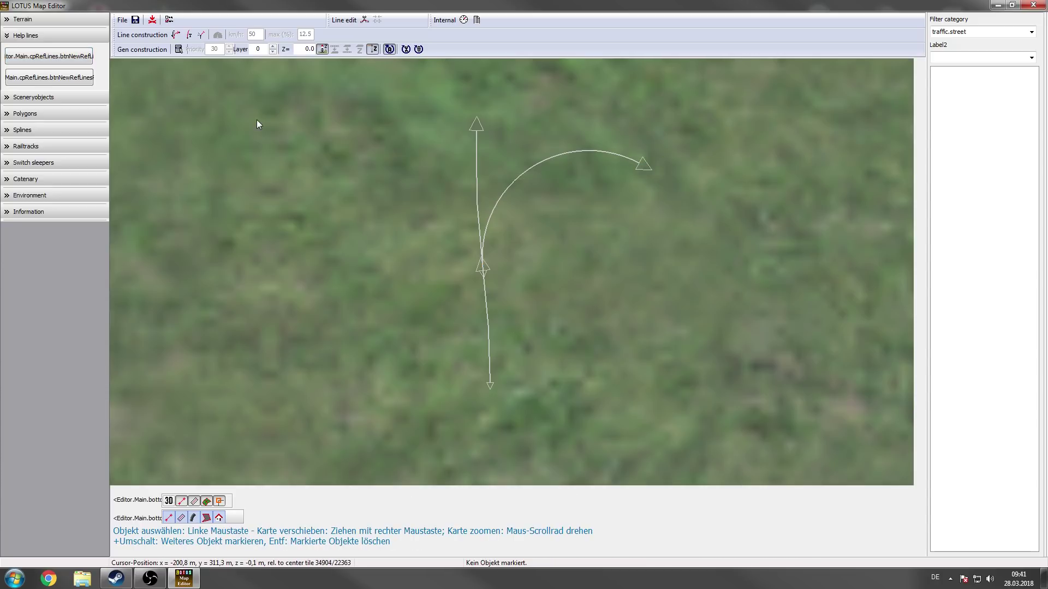
pyautogui.click(55, 57)
pyautogui.click(276, 146)
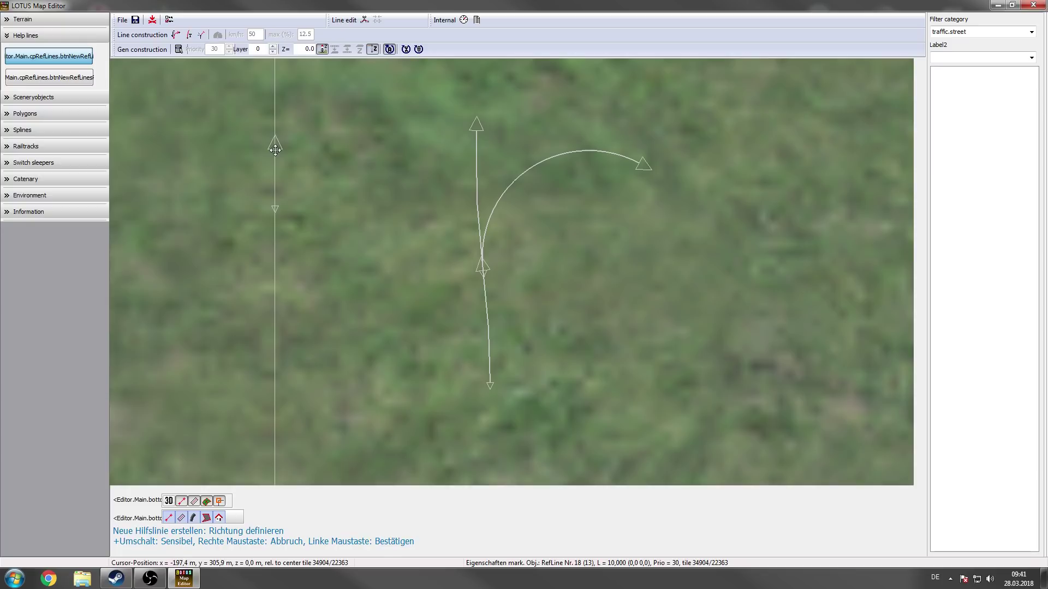
pyautogui.click(276, 150)
pyautogui.click(274, 209)
pyautogui.click(331, 118)
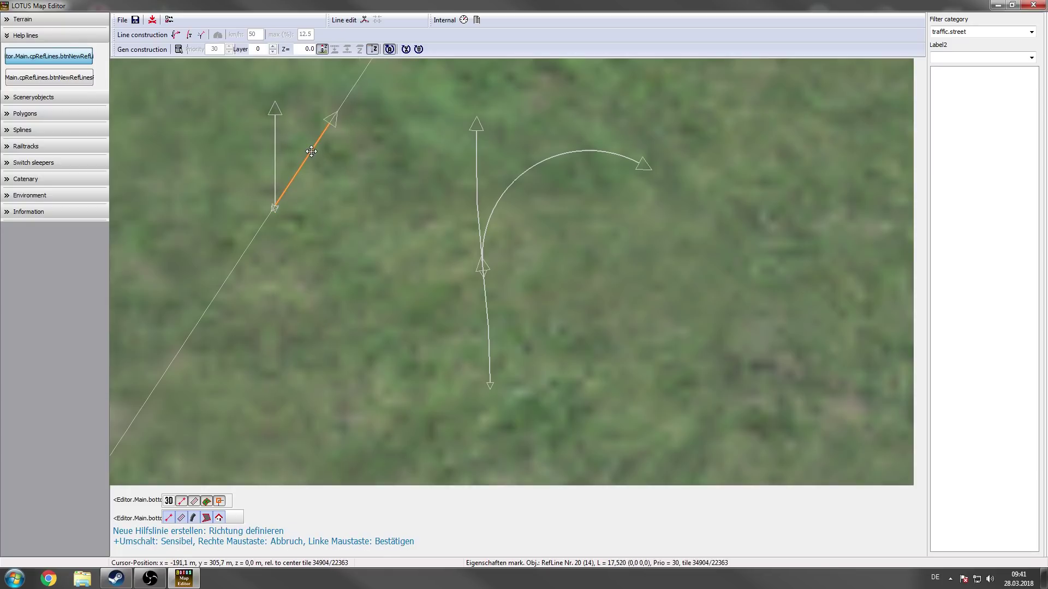
pyautogui.click(289, 131)
pyautogui.click(352, 134)
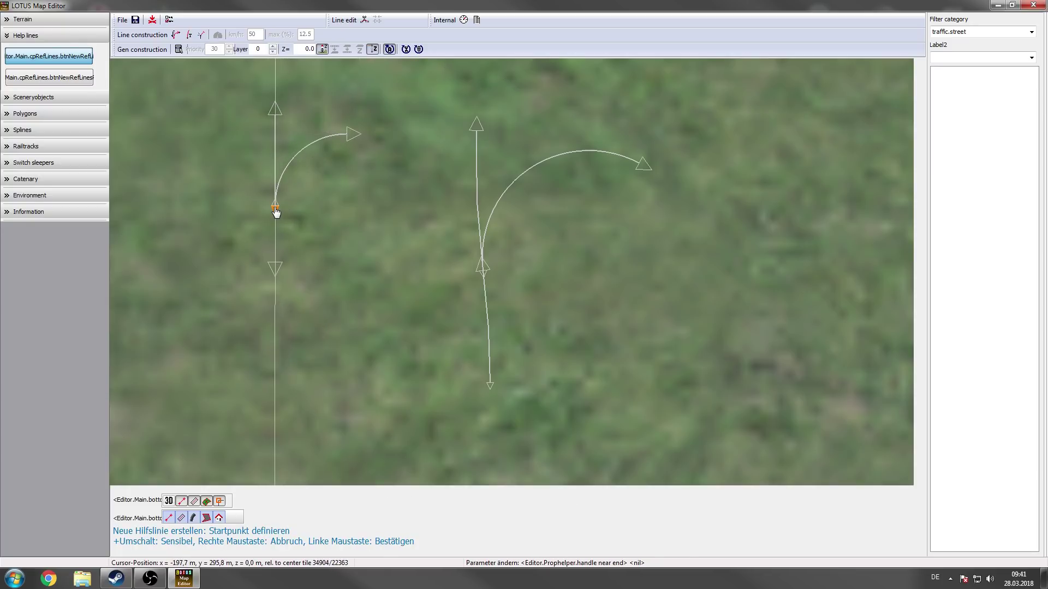
pyautogui.click(275, 209)
pyautogui.click(274, 353)
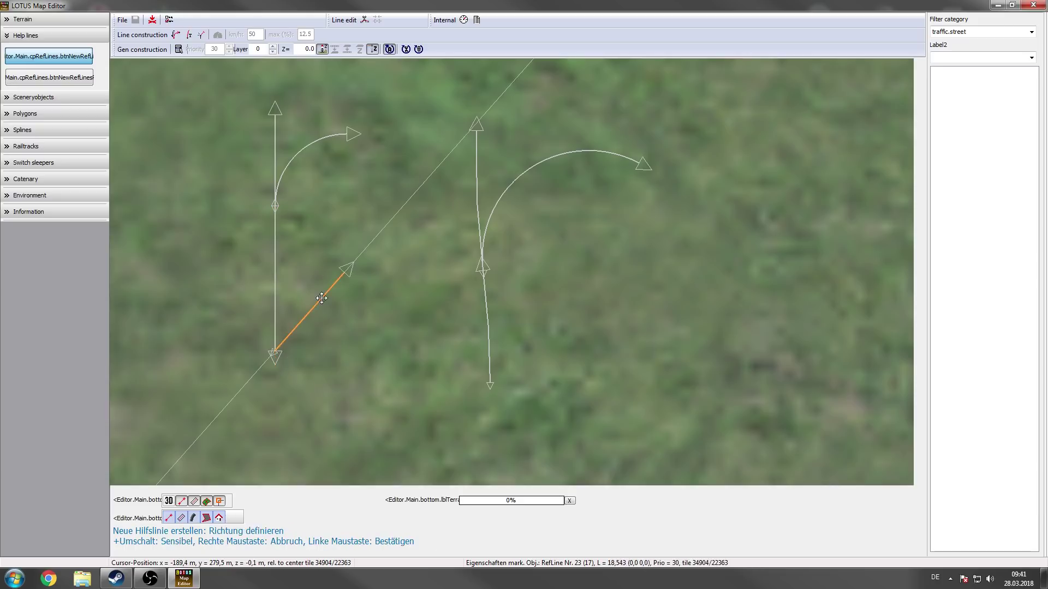
pyautogui.rightClick(322, 300)
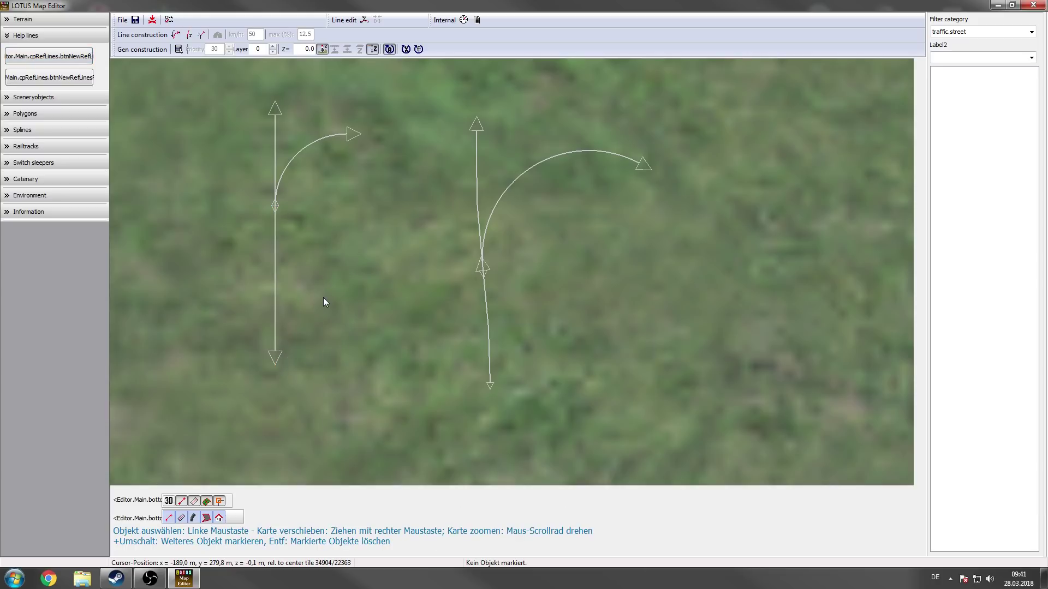
pyautogui.click(276, 163)
pyautogui.press('Delete')
pyautogui.click(304, 157)
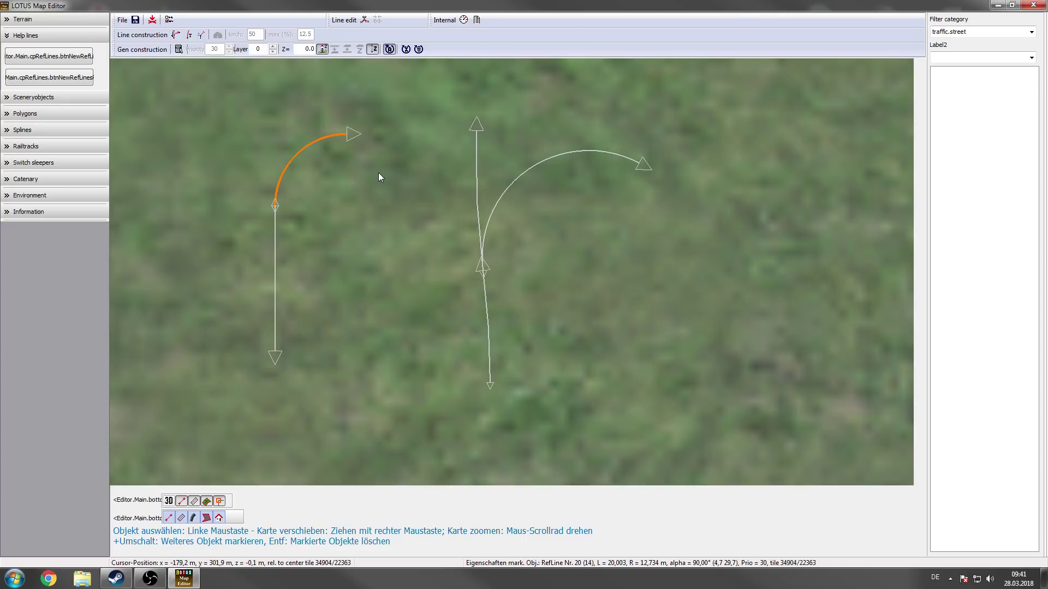
pyautogui.press('Delete')
pyautogui.click(274, 259)
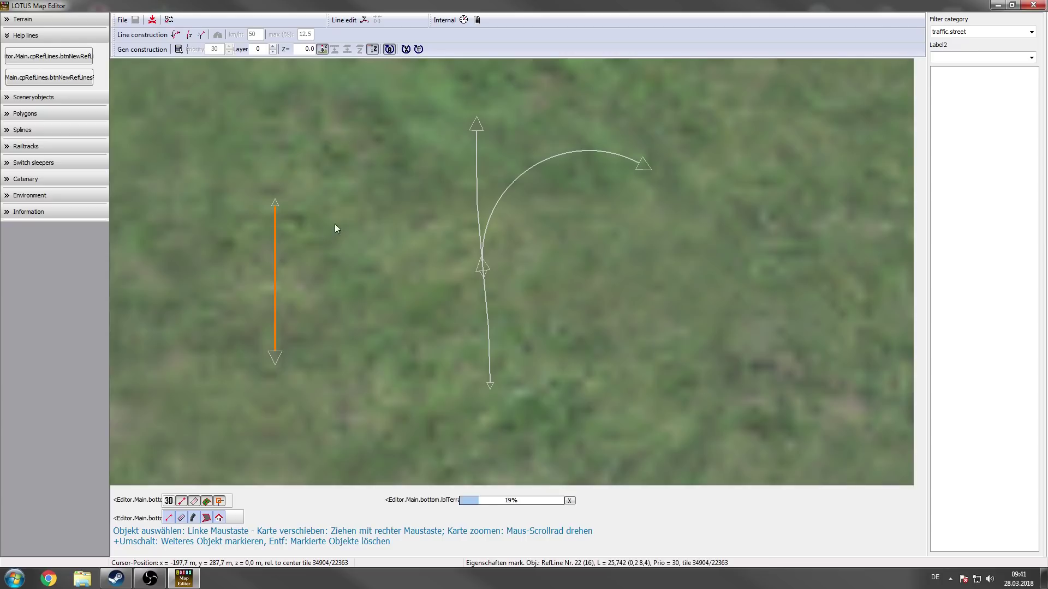
pyautogui.press('Delete')
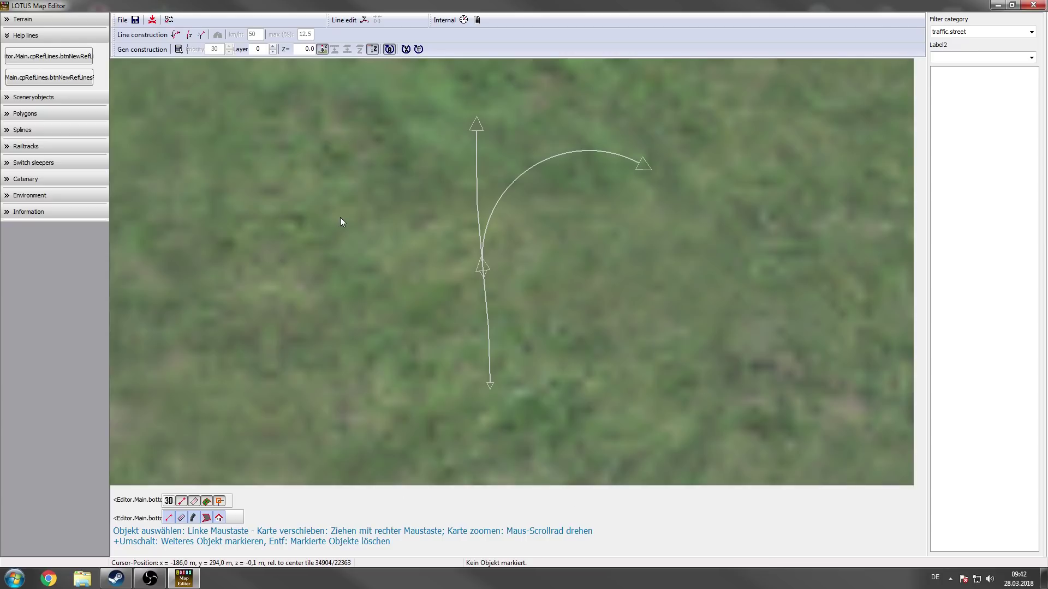